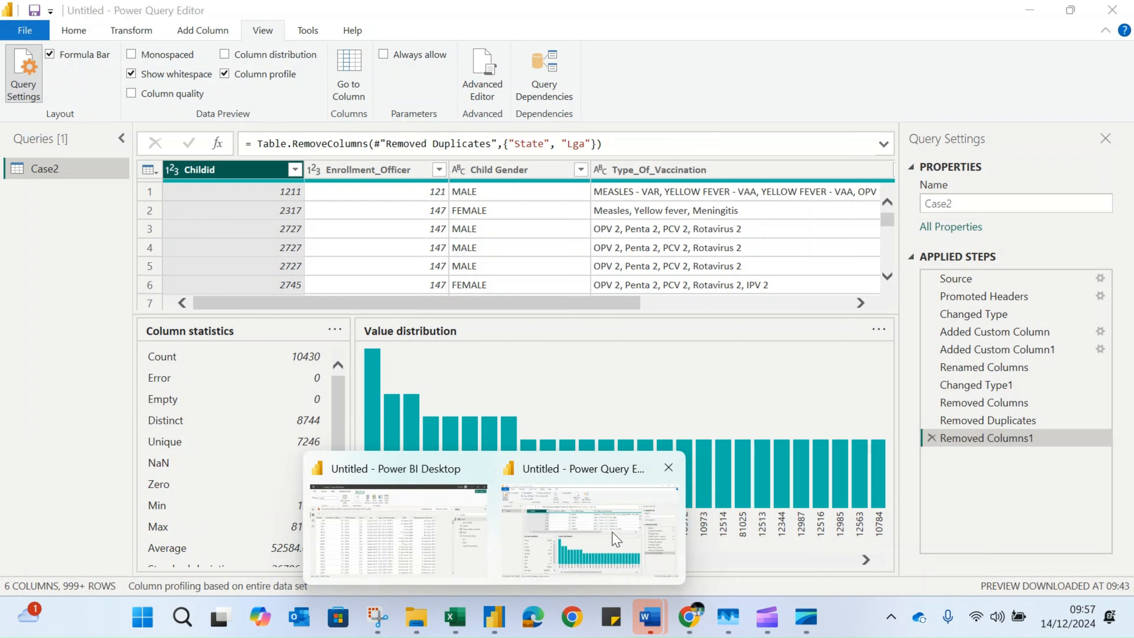
Switch to the Power Query Editor, toggle the column profile off and back on, and enlarge the data preview above the Childid statistics
{"action": "left_click", "coordinate": [590, 534]}
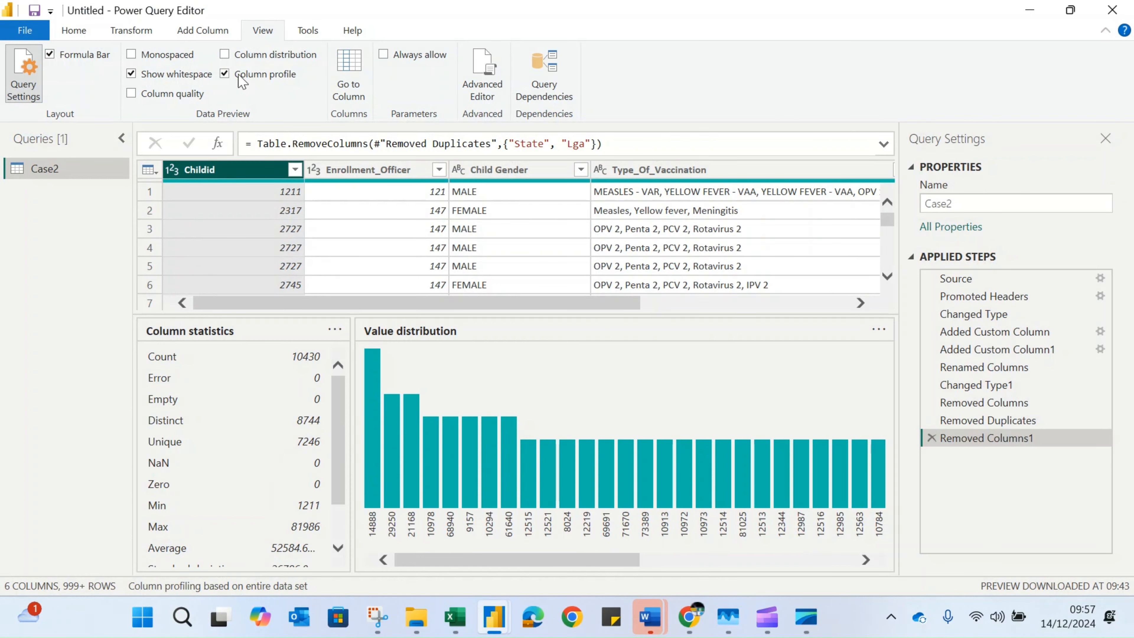
{"action": "left_click", "coordinate": [225, 74]}
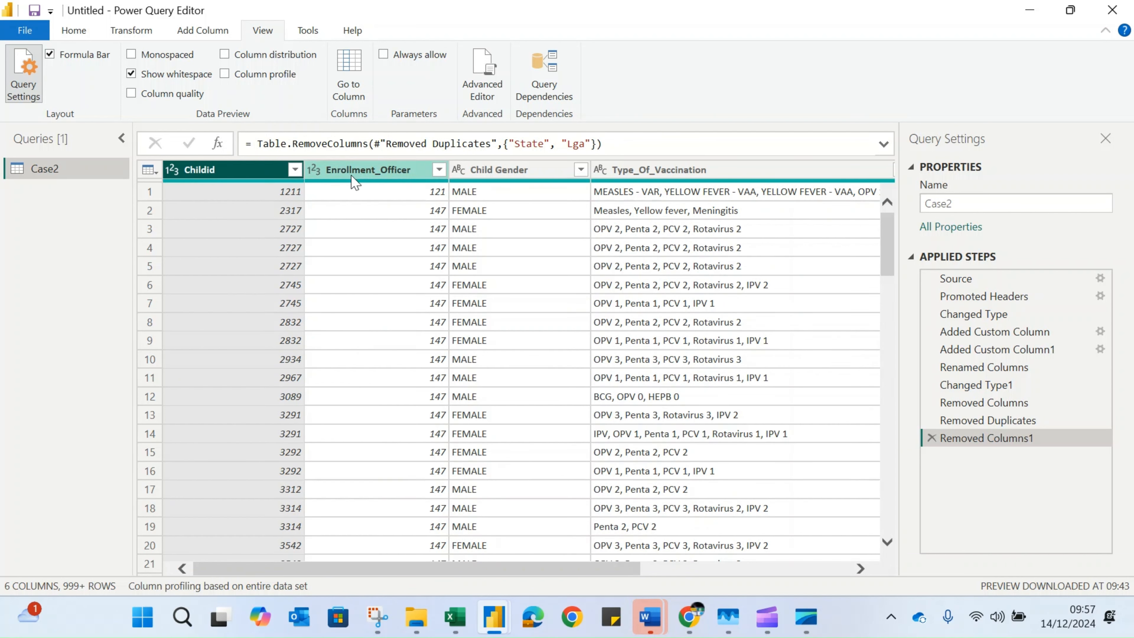
{"action": "left_click", "coordinate": [225, 74]}
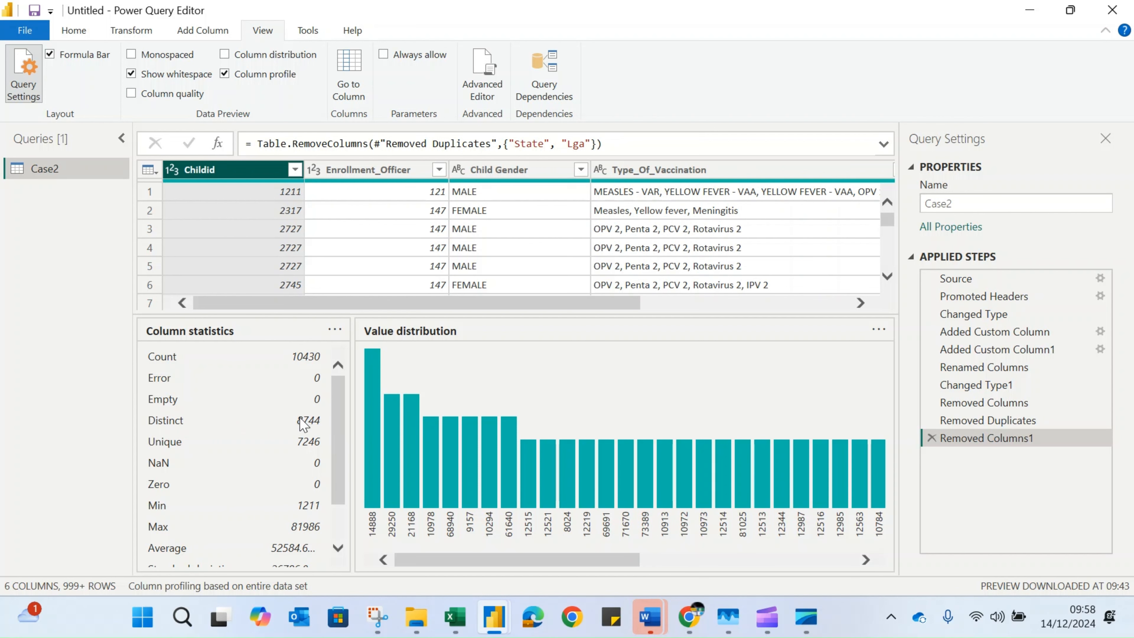
{"action": "left_click_drag", "start_coordinate": [693, 314], "coordinate": [752, 413]}
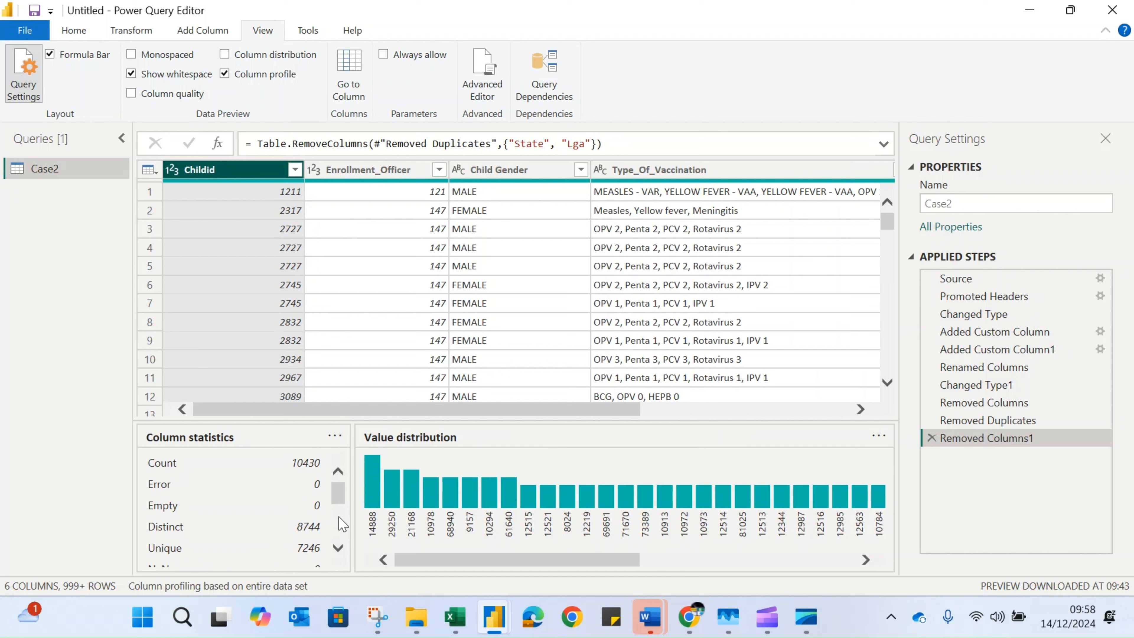
{"action": "scroll", "coordinate": [339, 531], "scroll_direction": "down", "scroll_amount": 1}
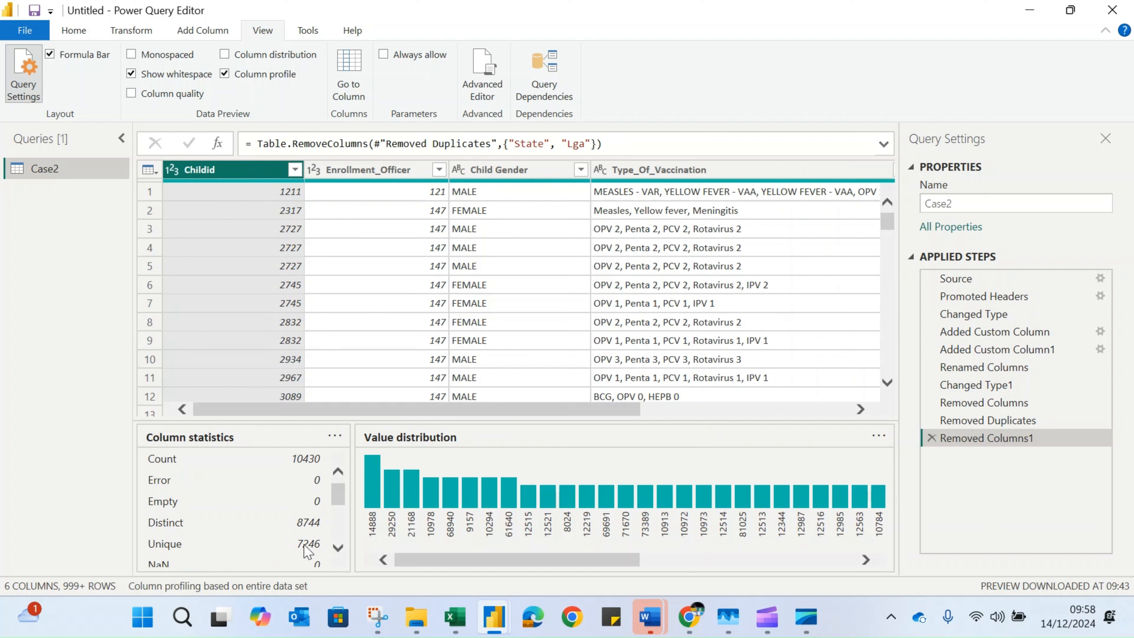
Capture the header and first five rows of the Childid column with Snipping Tool
{"action": "left_click", "coordinate": [379, 619]}
{"action": "left_click_drag", "start_coordinate": [855, 176], "coordinate": [945, 225]}
{"action": "left_click", "coordinate": [827, 258]}
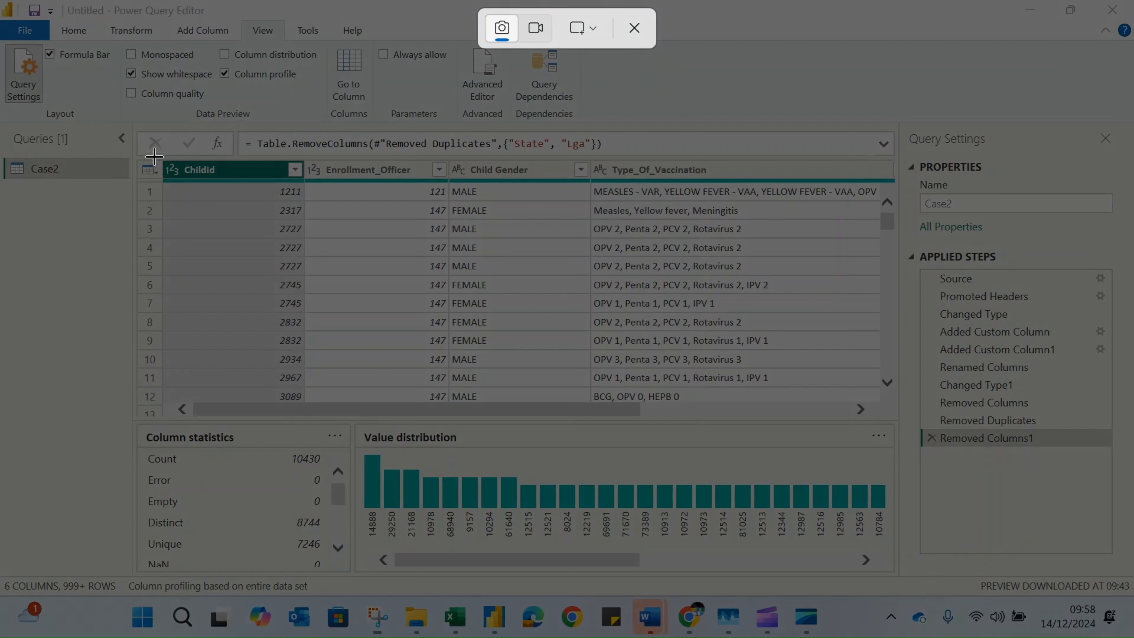
{"action": "left_click_drag", "start_coordinate": [125, 143], "coordinate": [328, 277]}
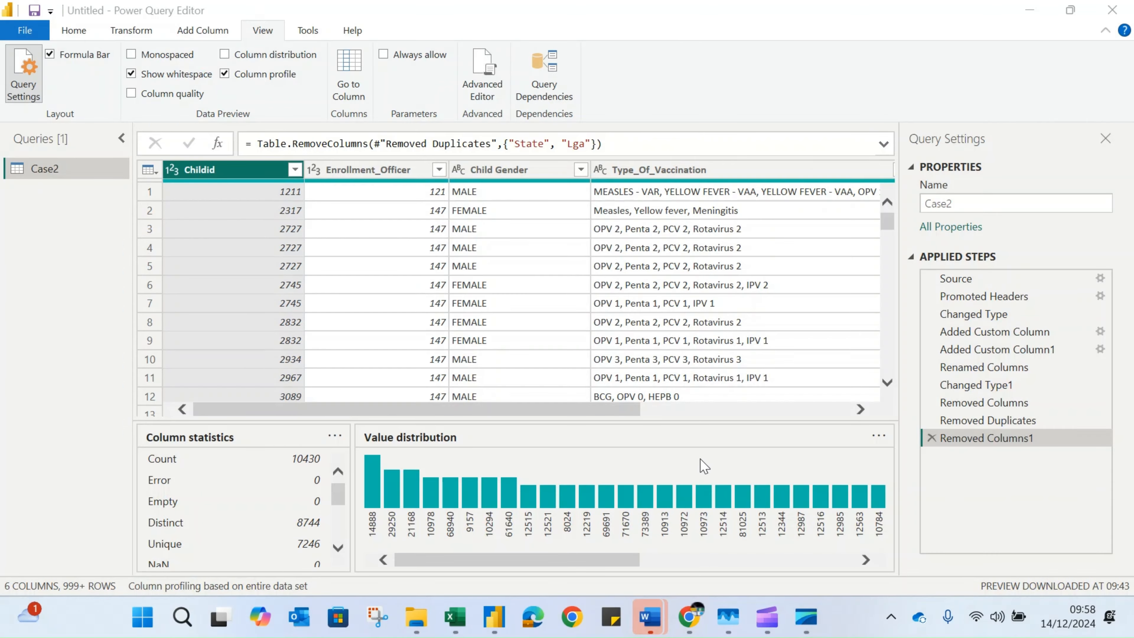
{"action": "left_click_drag", "start_coordinate": [950, 196], "coordinate": [251, 61]}
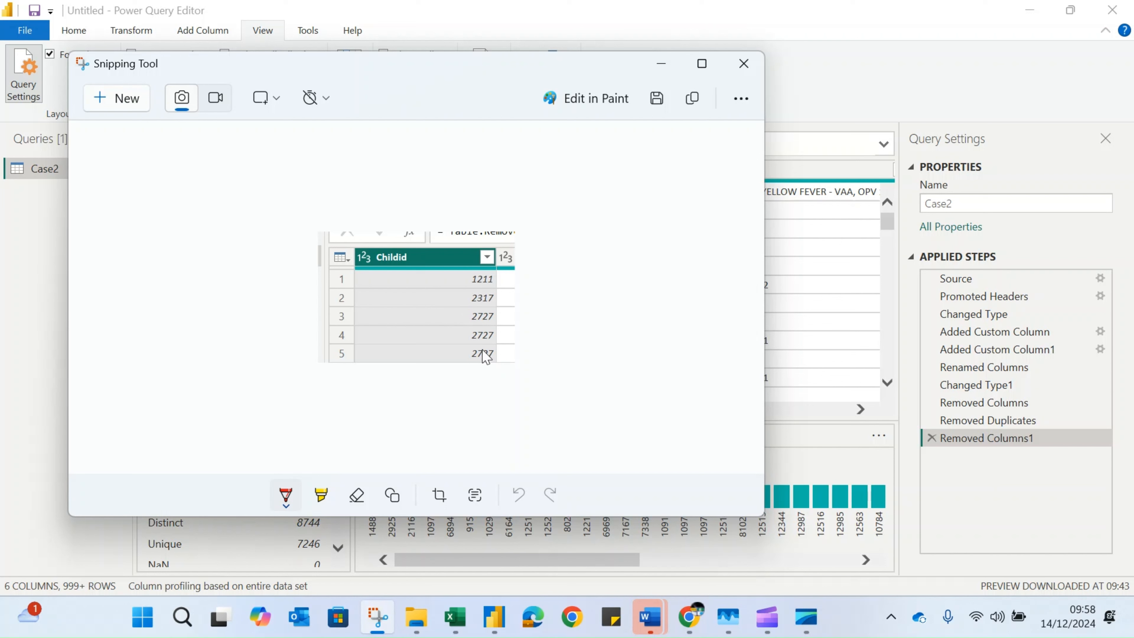
{"action": "left_click_drag", "start_coordinate": [353, 64], "coordinate": [302, 85]}
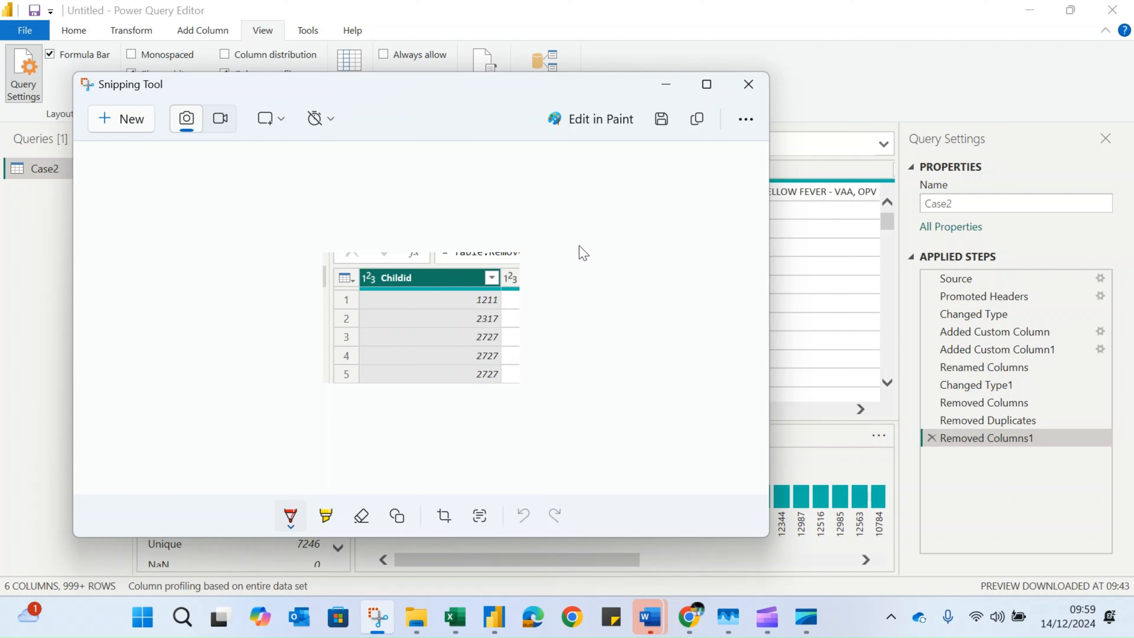
Mark up the snip in red with a bracket beside the first three Childid values and underlines in rows 1 and 2, then minimize it
{"action": "mouse_move", "coordinate": [503, 298]}
{"action": "left_mouse_down"}
{"action": "mouse_move", "coordinate": [520, 313]}
{"action": "mouse_move", "coordinate": [506, 338]}
{"action": "left_mouse_up"}
{"action": "left_click_drag", "start_coordinate": [411, 95], "coordinate": [761, 102]}
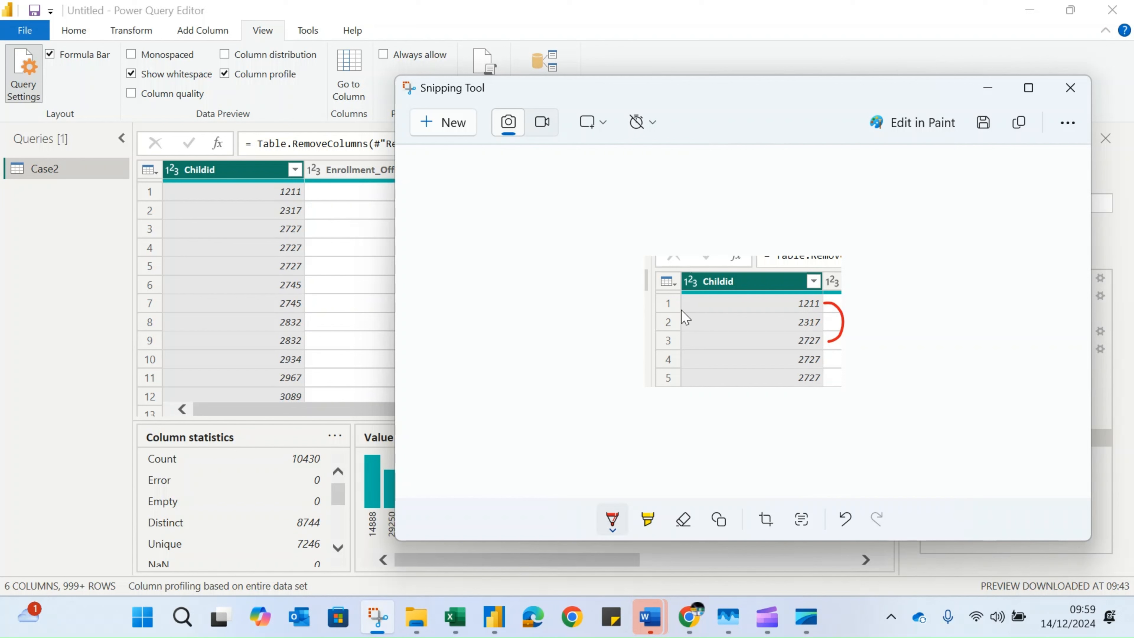
{"action": "mouse_move", "coordinate": [684, 306]}
{"action": "left_mouse_down"}
{"action": "mouse_move", "coordinate": [717, 305]}
{"action": "mouse_move", "coordinate": [709, 319]}
{"action": "left_mouse_up"}
{"action": "left_click_drag", "start_coordinate": [549, 94], "coordinate": [645, 80]}
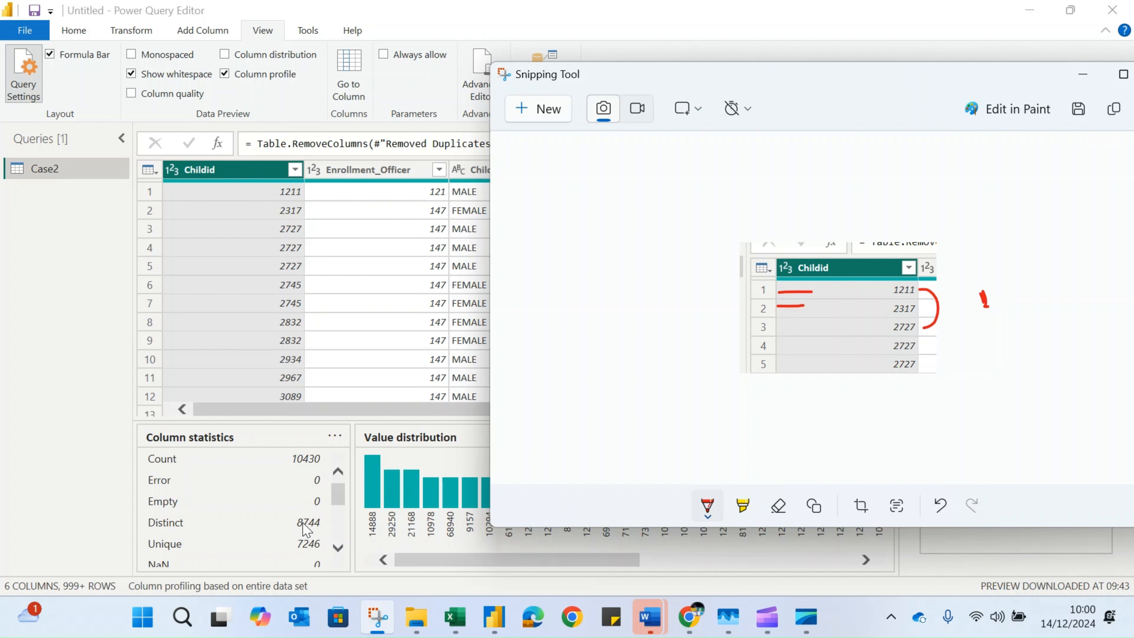
{"action": "left_click", "coordinate": [1083, 74]}
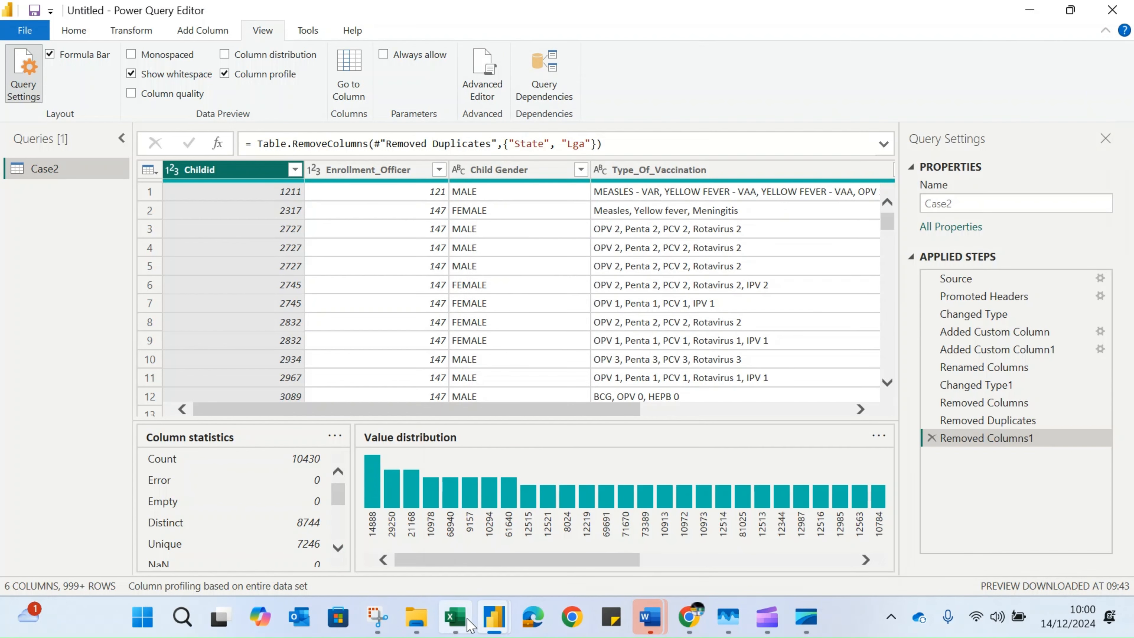
Switch to the Book1 workbook in Excel and shift its window aside to compare Sheet2 with the Power Query column statistics
{"action": "mouse_move", "coordinate": [459, 626]}
{"action": "left_click", "coordinate": [459, 604]}
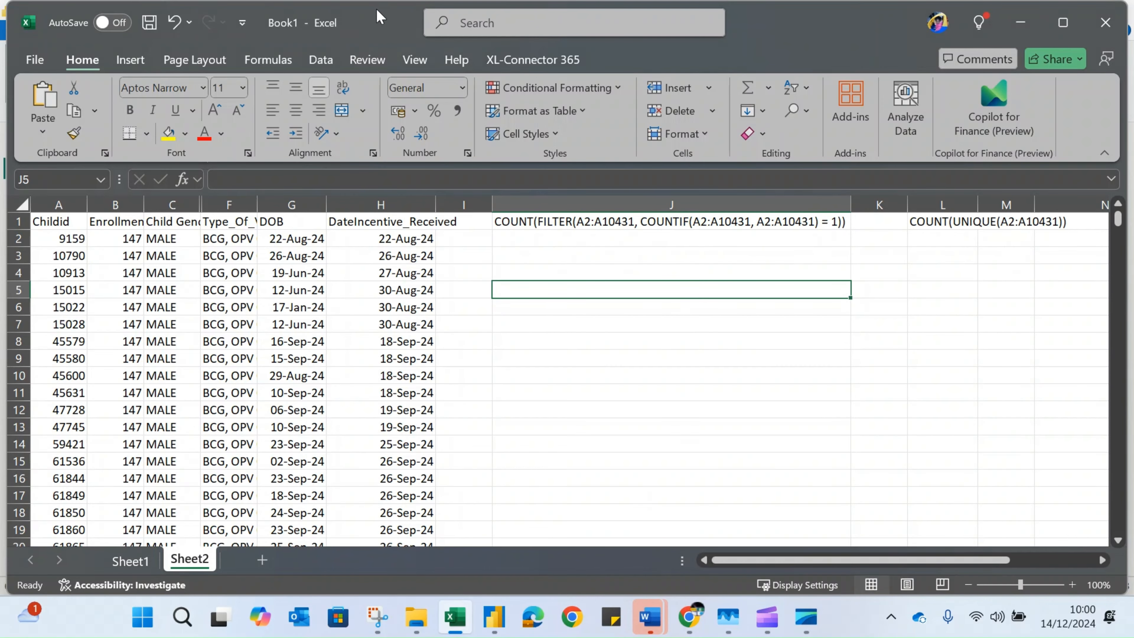
{"action": "left_click_drag", "start_coordinate": [377, 15], "coordinate": [744, 61]}
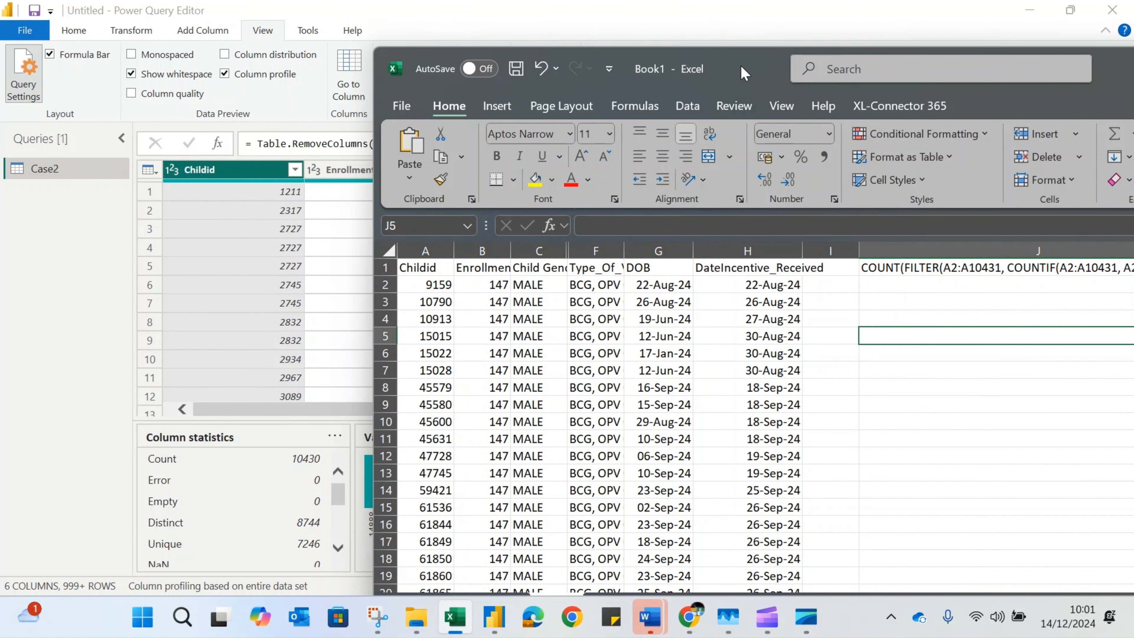
{"action": "left_click_drag", "start_coordinate": [741, 65], "coordinate": [710, 58]}
{"action": "left_click_drag", "start_coordinate": [710, 58], "coordinate": [731, 76]}
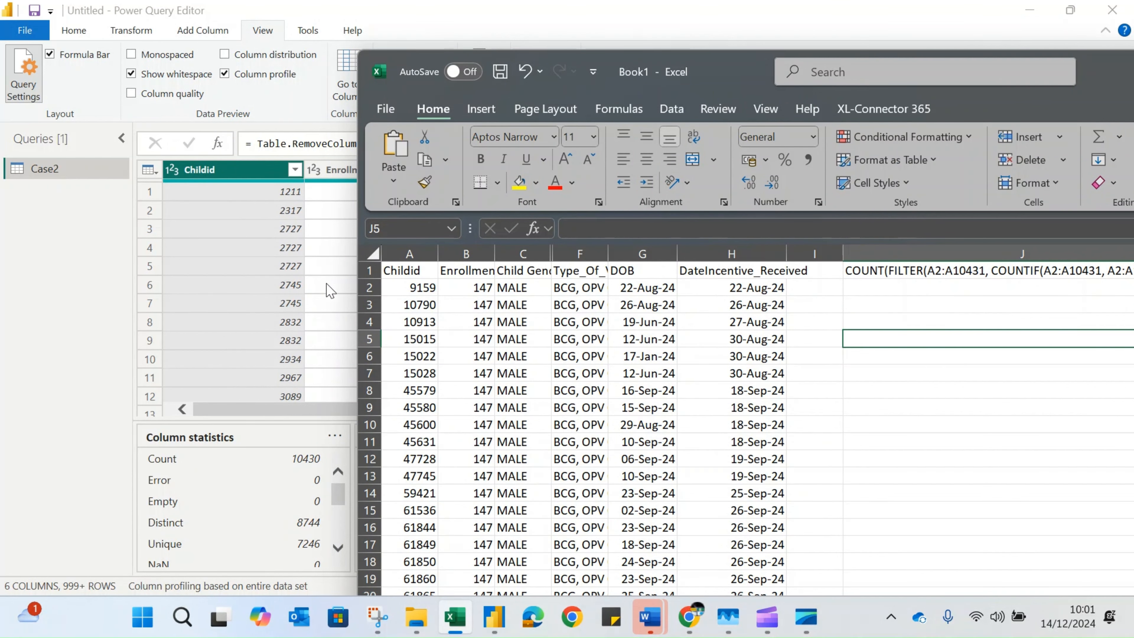
{"action": "left_click_drag", "start_coordinate": [768, 63], "coordinate": [390, 36]}
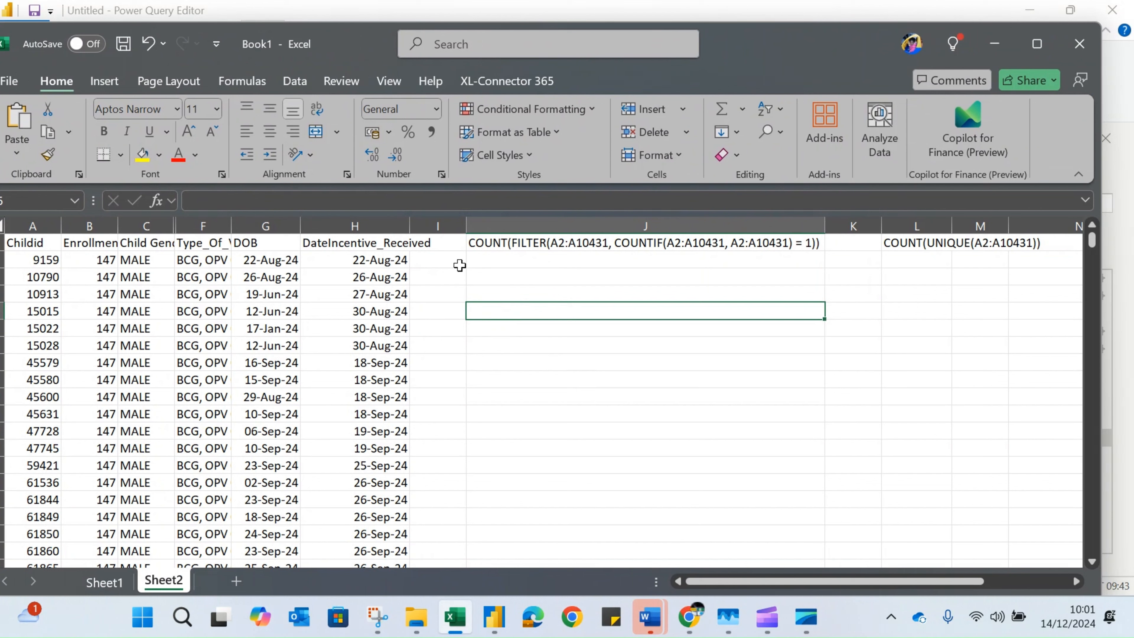
Move the COUNT(FILTER(A2:A10431, COUNTIF(A2:A10431, A2:A10431) = 1)) text from cell J1 to L2
{"action": "left_click", "coordinate": [516, 263]}
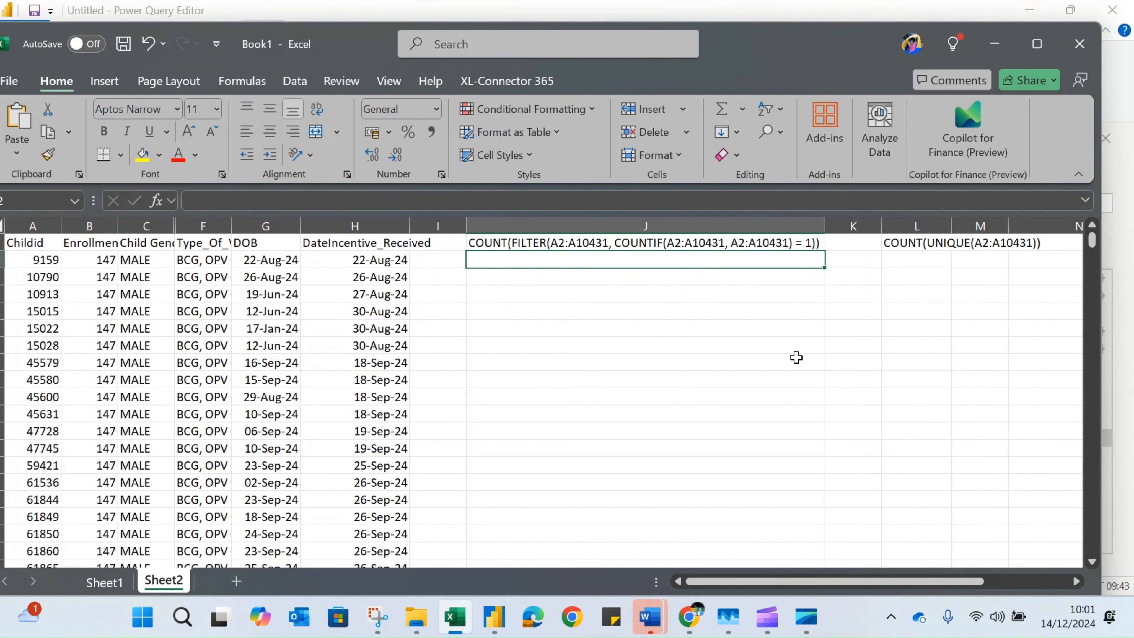
{"action": "left_click", "coordinate": [589, 243]}
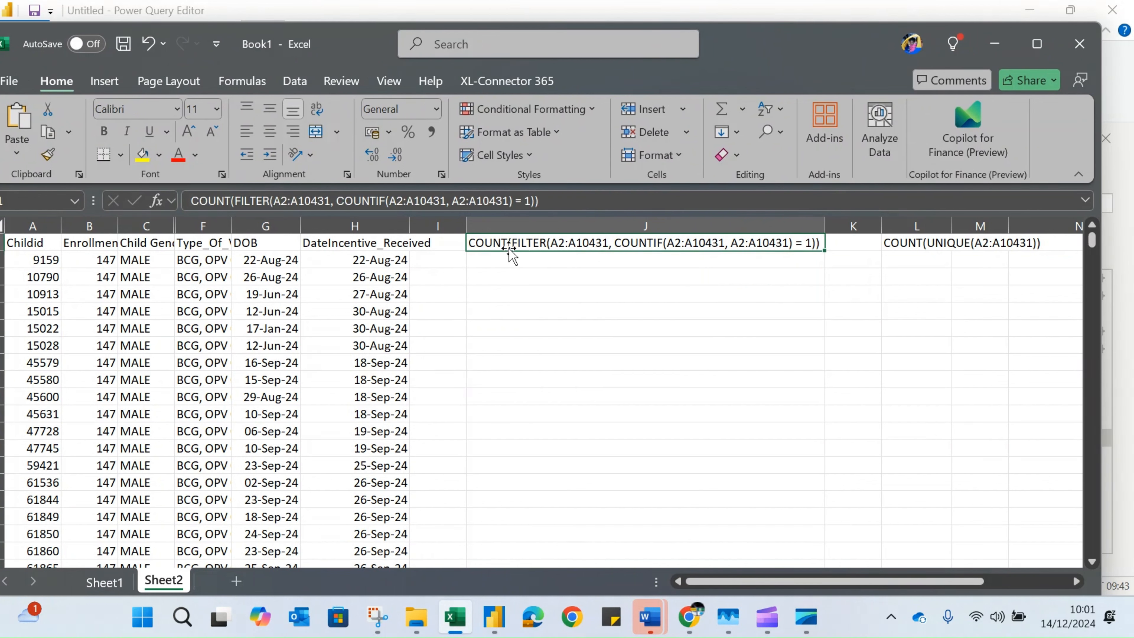
{"action": "left_click_drag", "start_coordinate": [509, 247], "coordinate": [942, 266]}
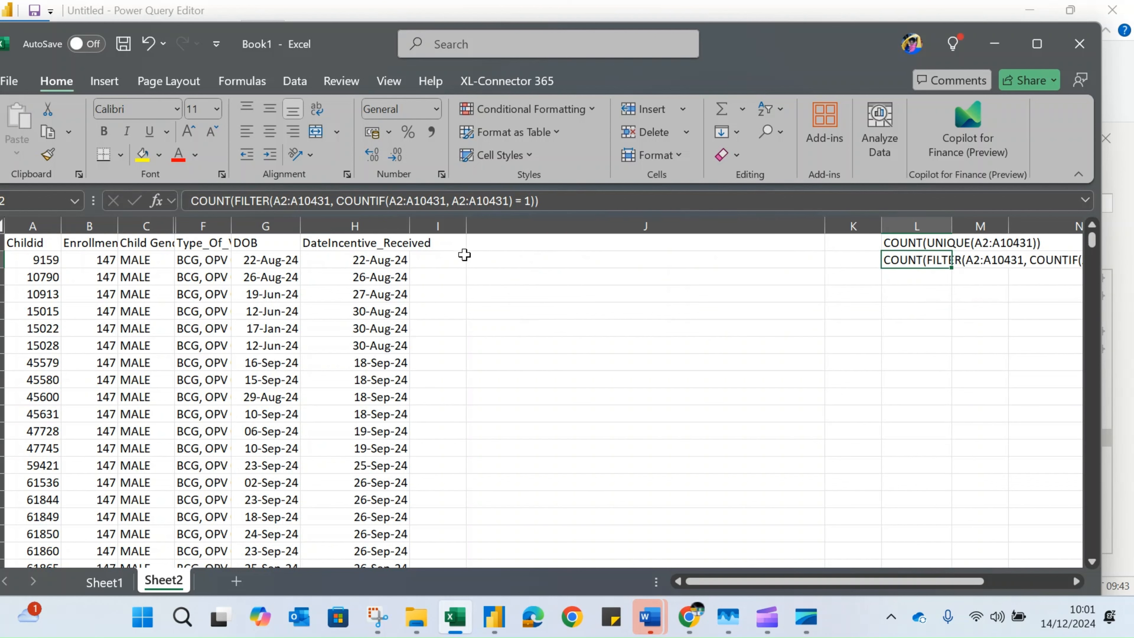
{"action": "left_click", "coordinate": [502, 258]}
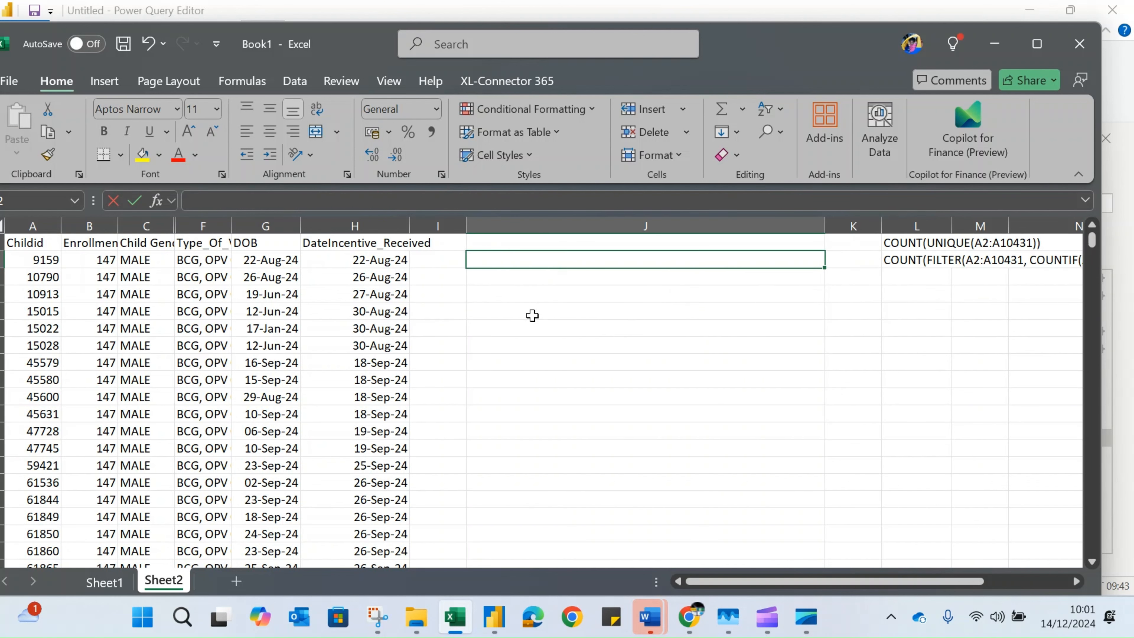
{"action": "type", "text": "=uniqu"}
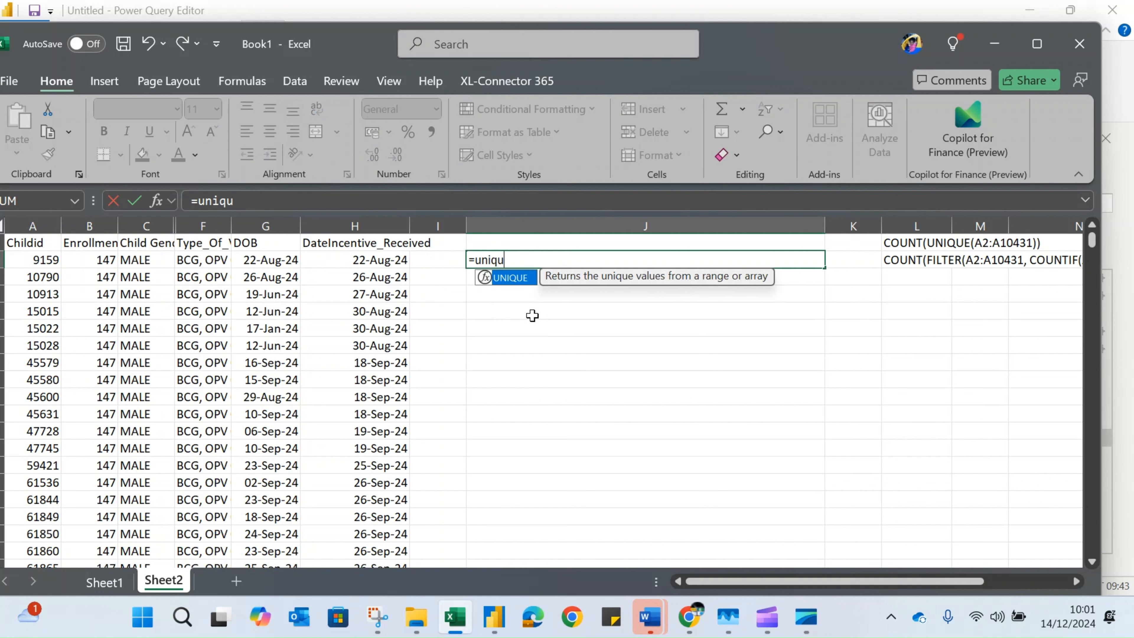
{"action": "type", "text": "e"}
{"action": "key", "text": "Tab"}
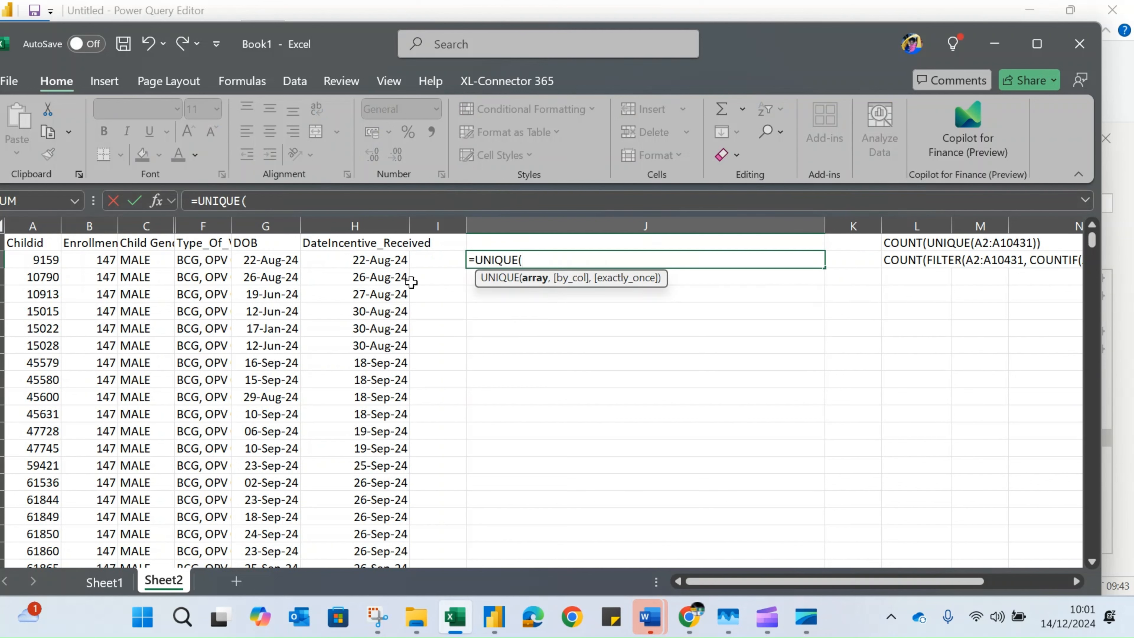
{"action": "left_click", "coordinate": [49, 261]}
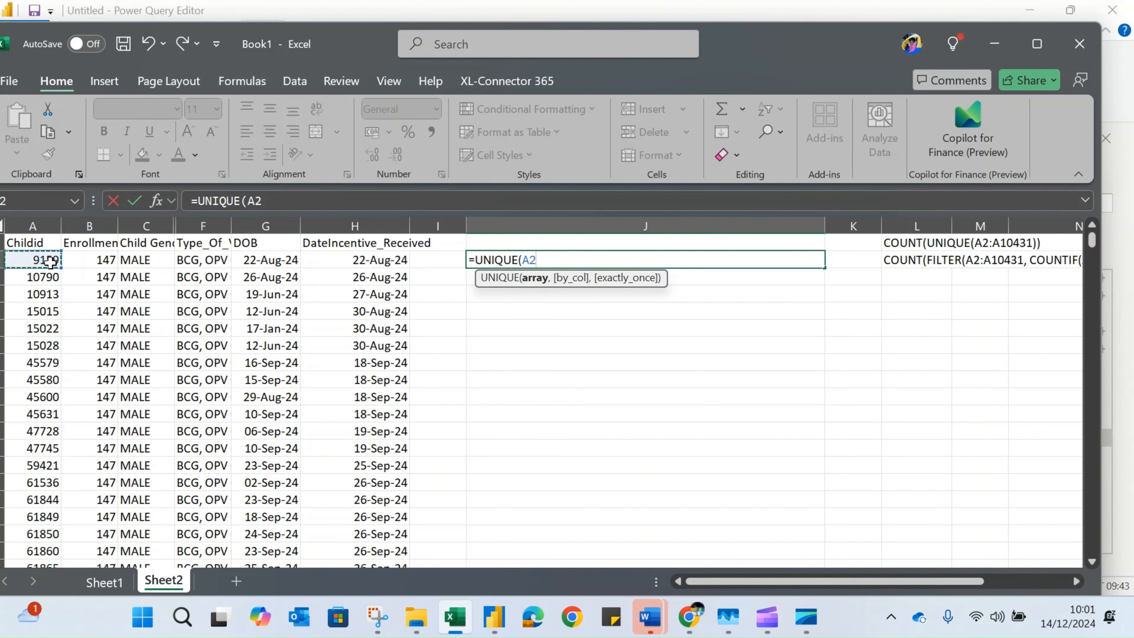
{"action": "key", "text": "ctrl+shift+Down"}
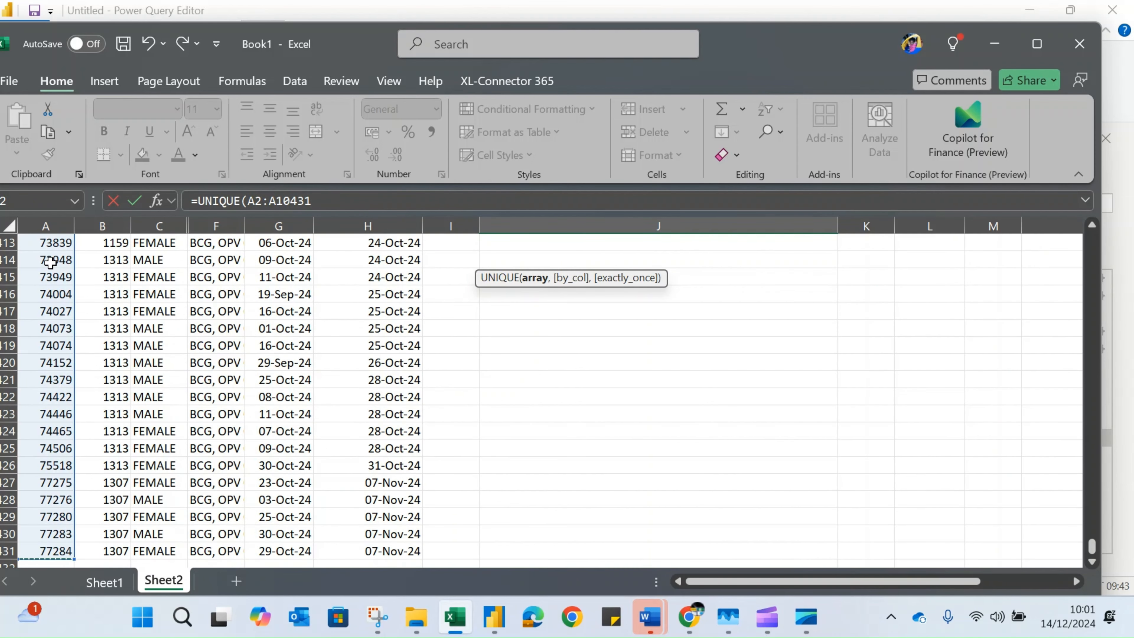
{"action": "type", "text": ")"}
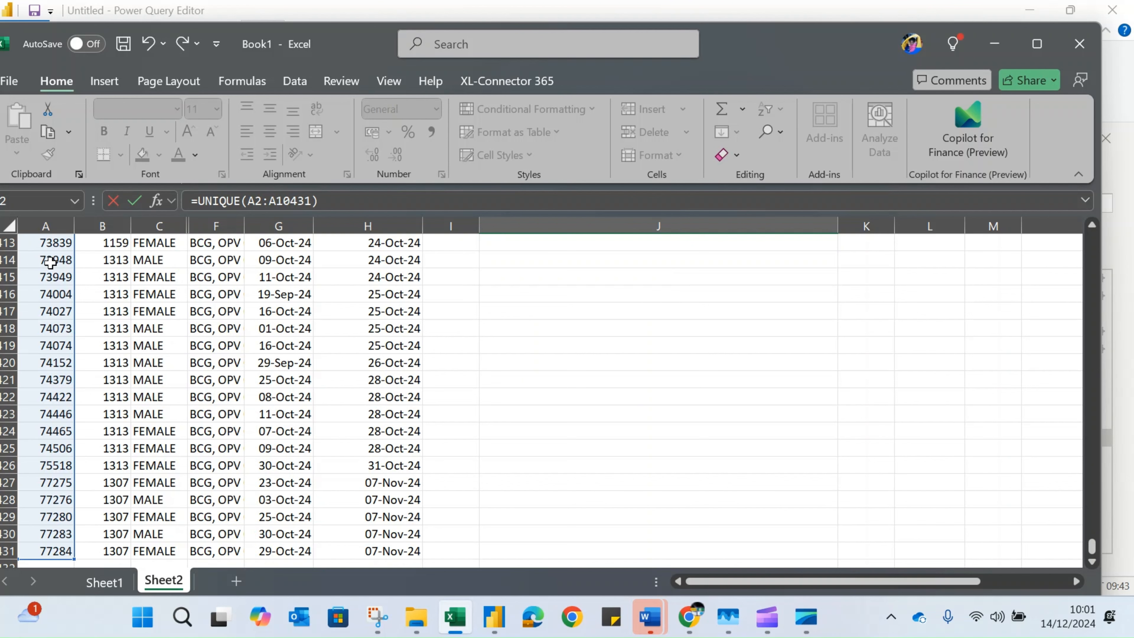
{"action": "key", "text": "Escape"}
{"action": "scroll", "coordinate": [523, 245], "scroll_direction": "up", "scroll_amount": 1}
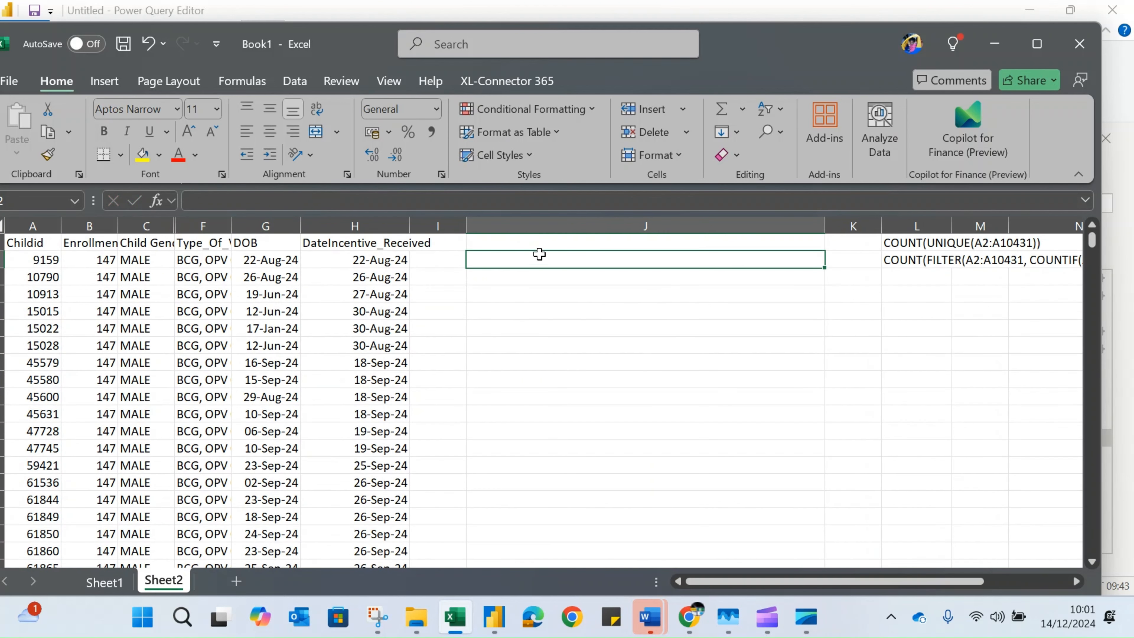
Enter the formula =UNIQUE(A2:A10431) in cell J2 to list the unique Childid values
{"action": "type", "text": "="}
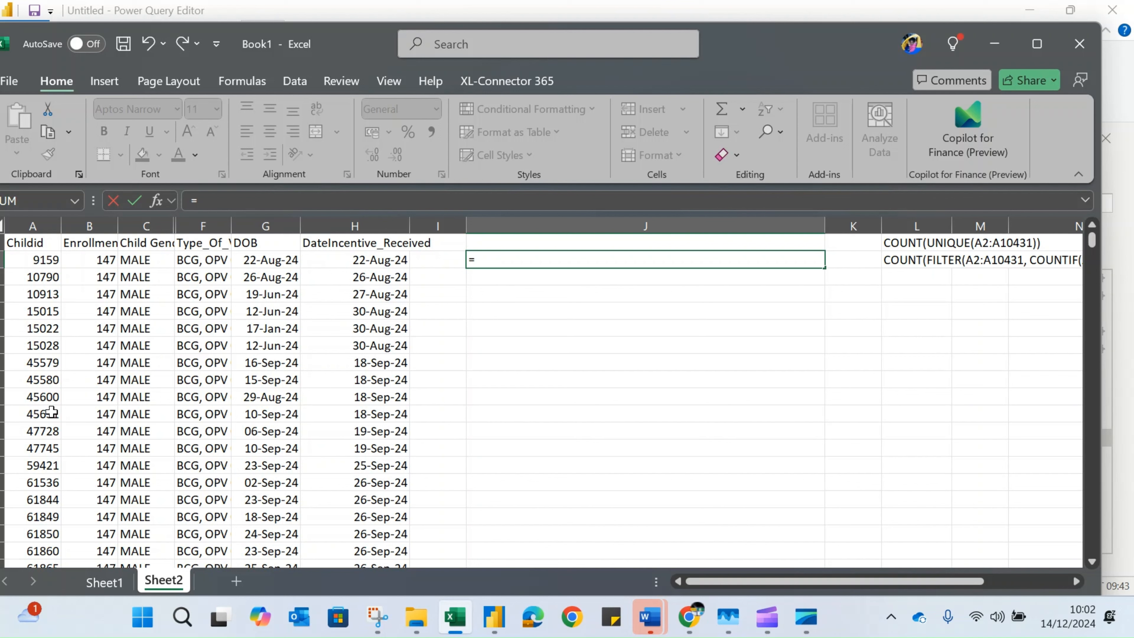
{"action": "type", "text": "un"}
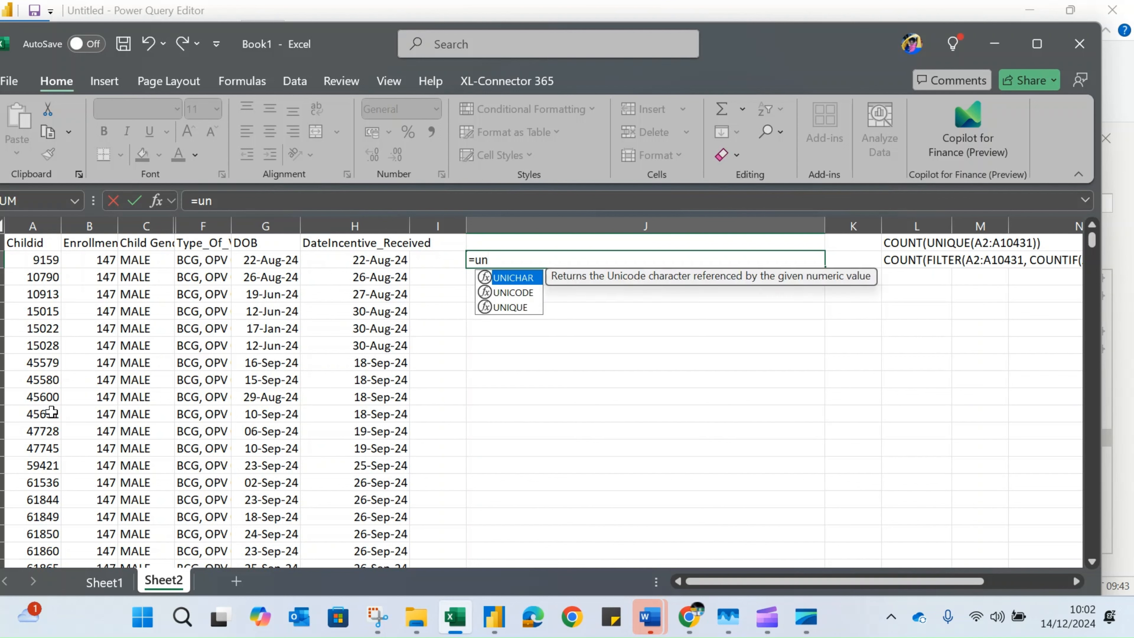
{"action": "type", "text": "i"}
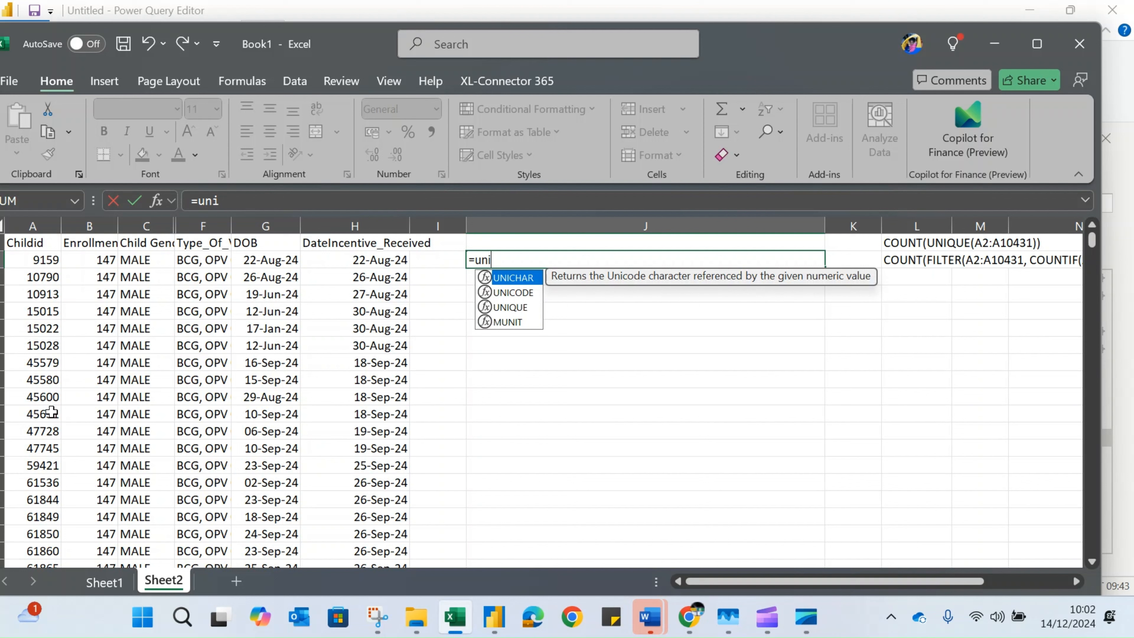
{"action": "type", "text": "q"}
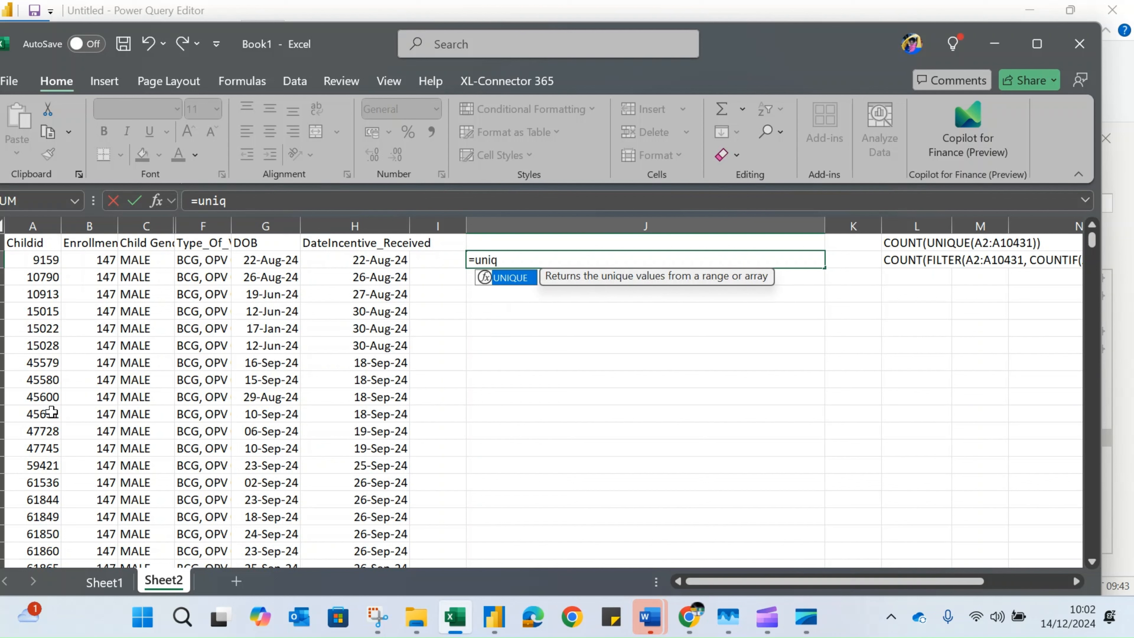
{"action": "key", "text": "Tab"}
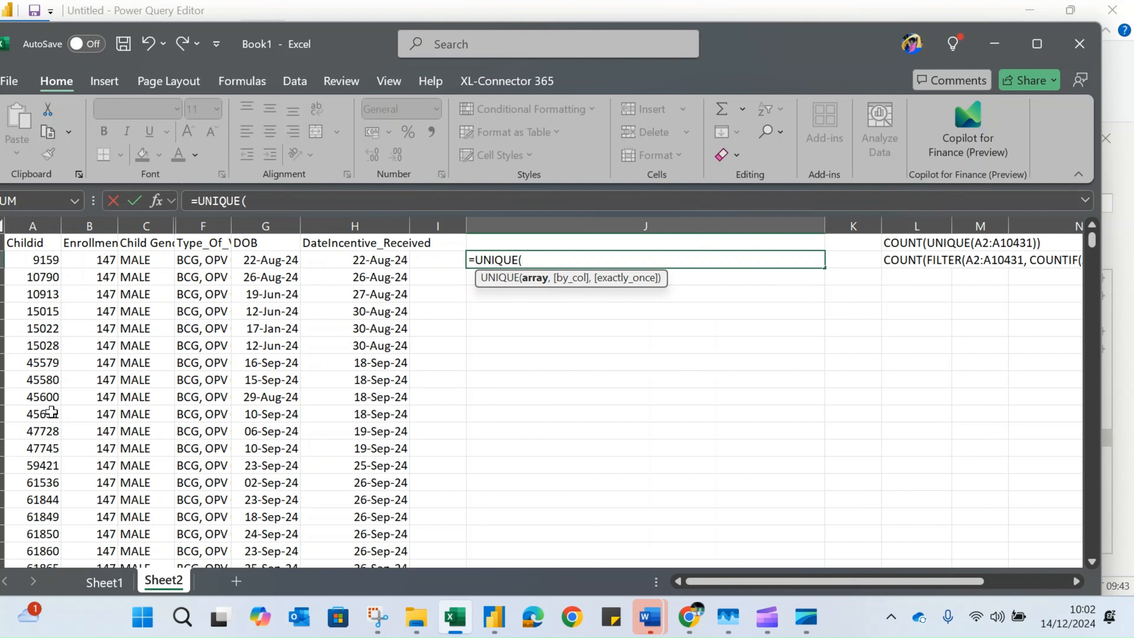
{"action": "left_click", "coordinate": [45, 259]}
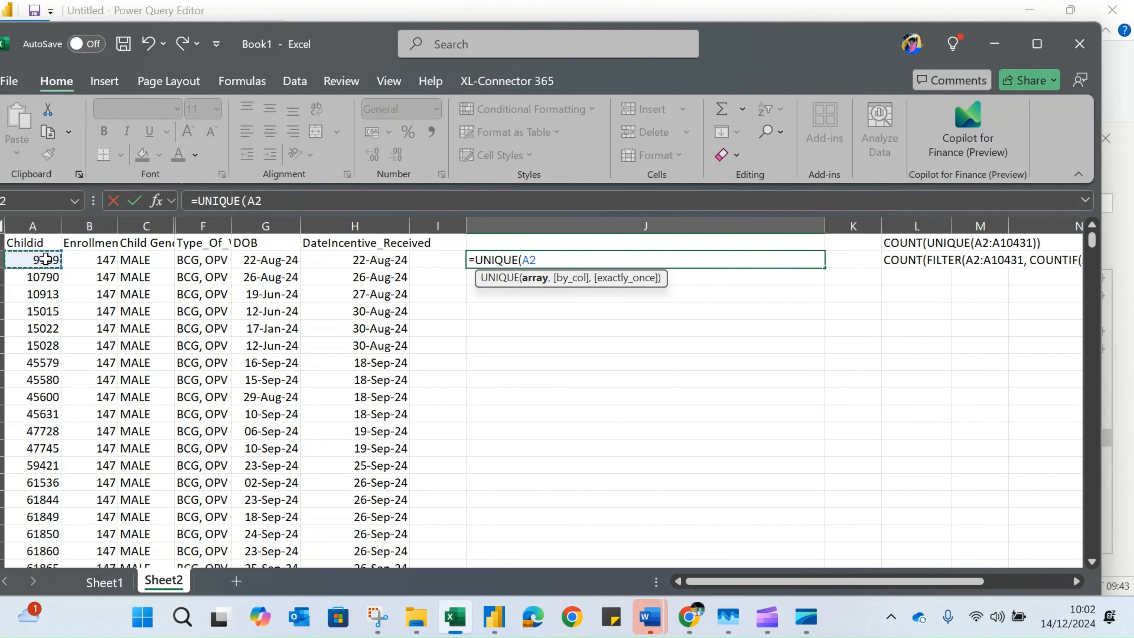
{"action": "key", "text": "ctrl+shift+Down"}
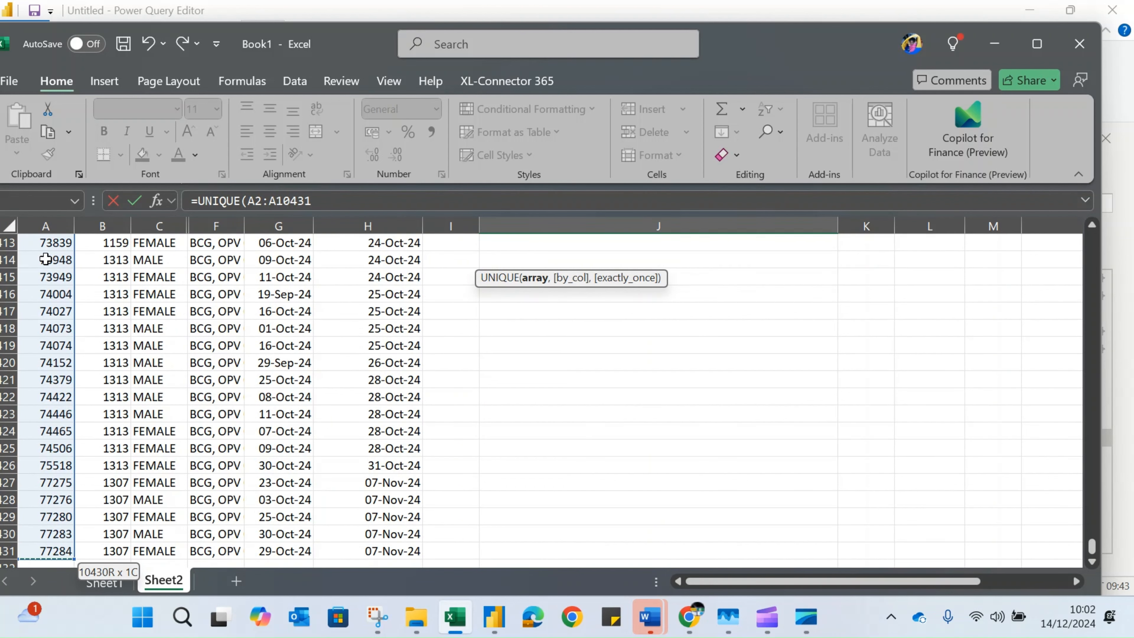
{"action": "type", "text": ")"}
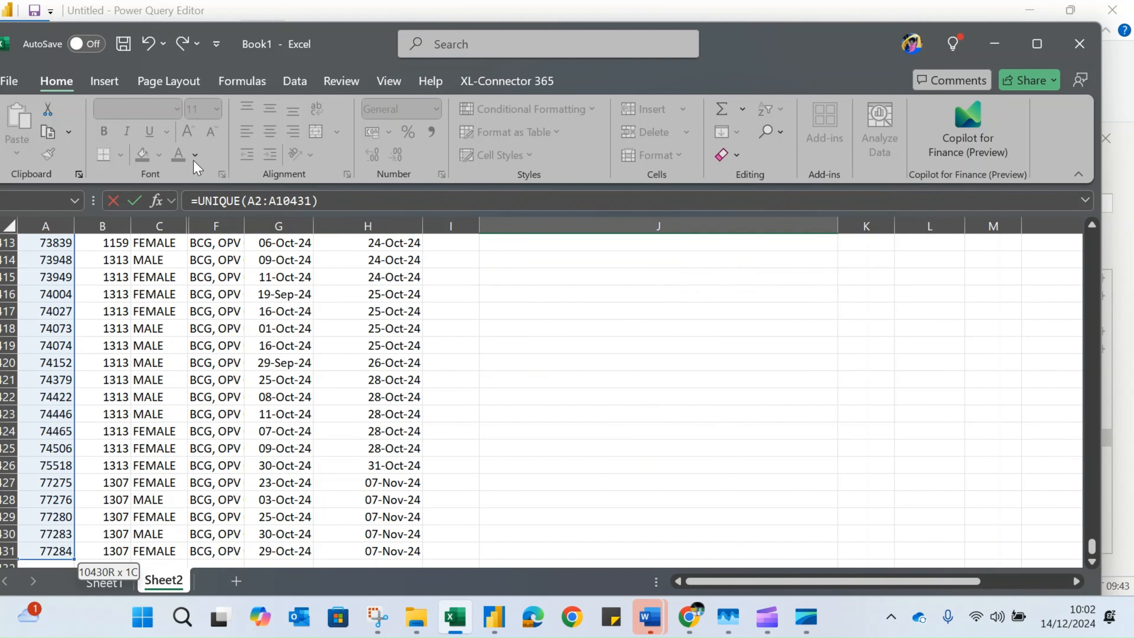
{"action": "key", "text": "Return"}
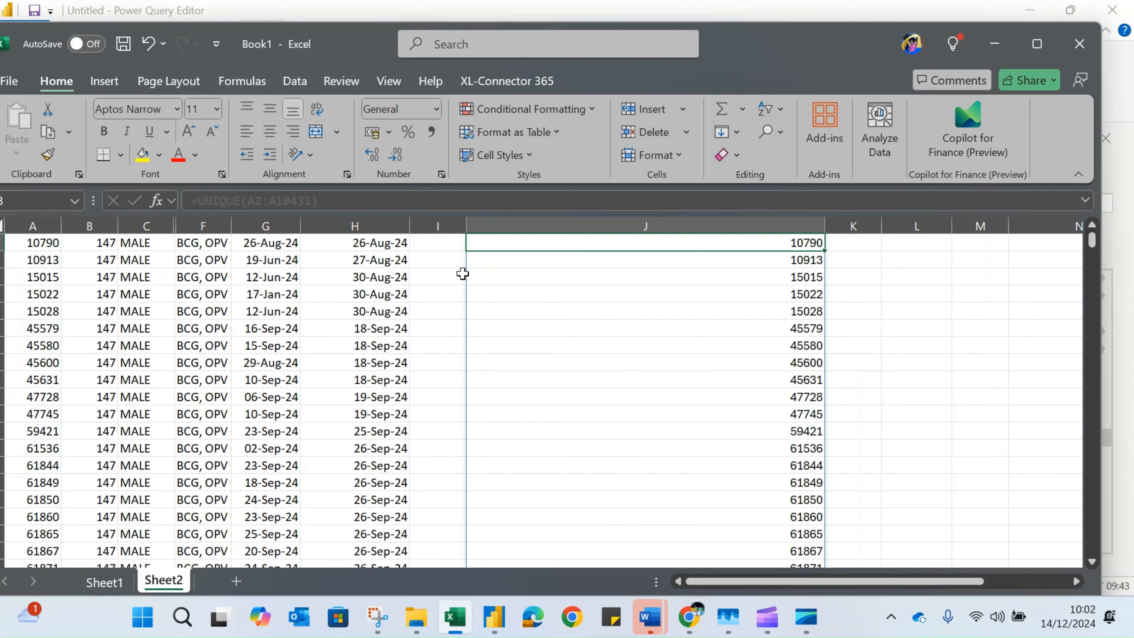
Select the whole spilled list from J2 down and maximize the workbook window to read the selection's count
{"action": "scroll", "coordinate": [853, 413], "scroll_direction": "up", "scroll_amount": 1}
{"action": "left_click", "coordinate": [694, 254]}
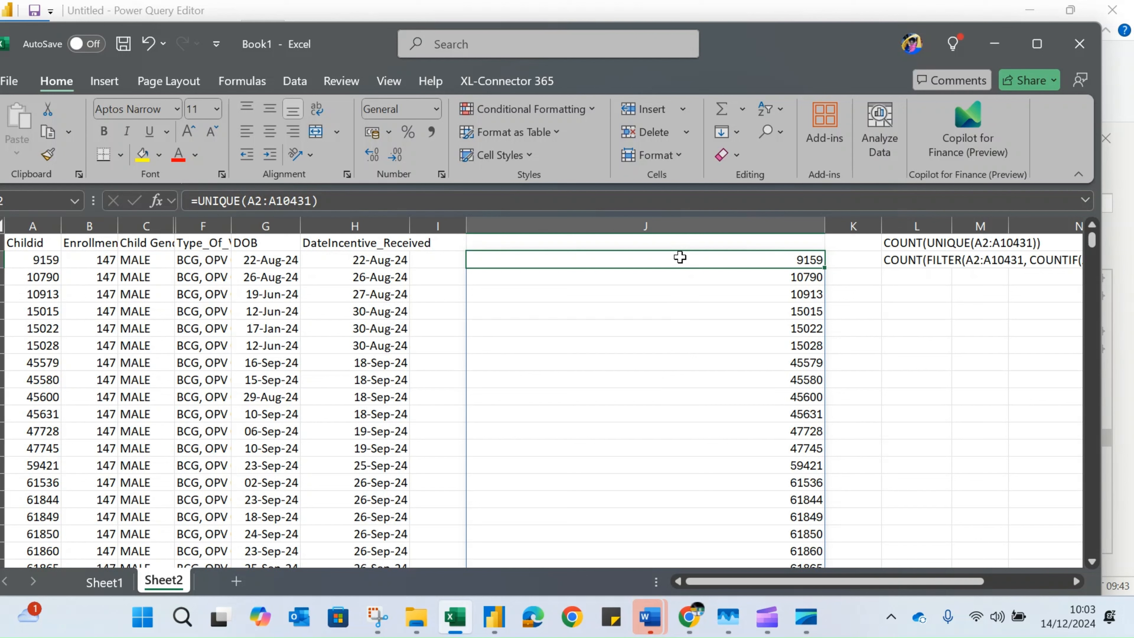
{"action": "key", "text": "ctrl+shift+Down"}
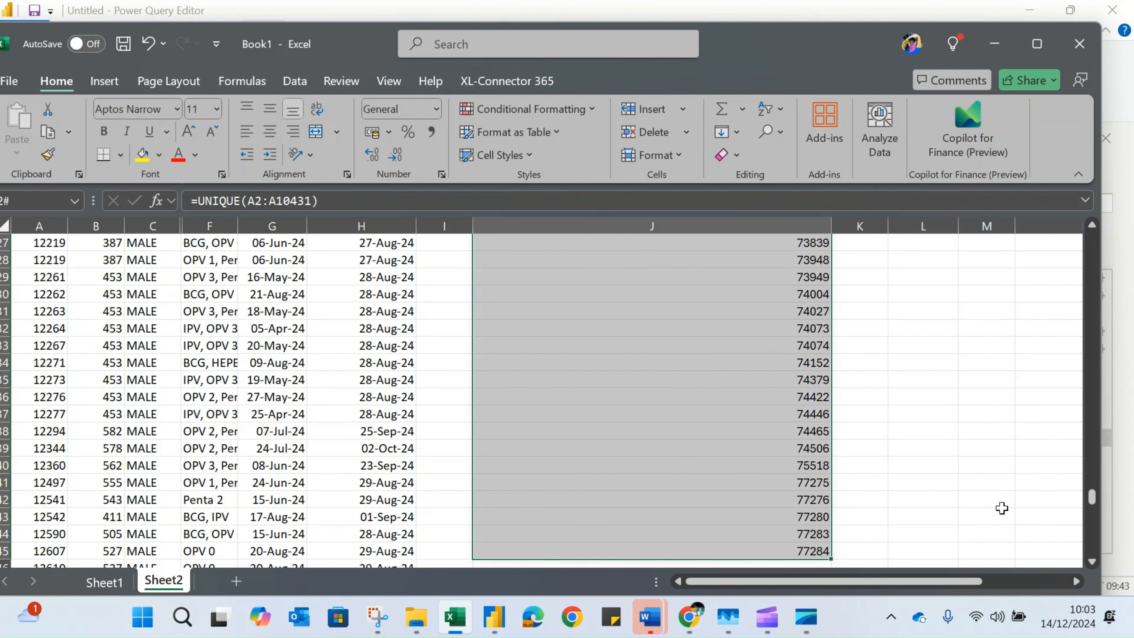
{"action": "scroll", "coordinate": [860, 314], "scroll_direction": "down", "scroll_amount": 1}
{"action": "scroll", "coordinate": [860, 314], "scroll_direction": "up", "scroll_amount": 1}
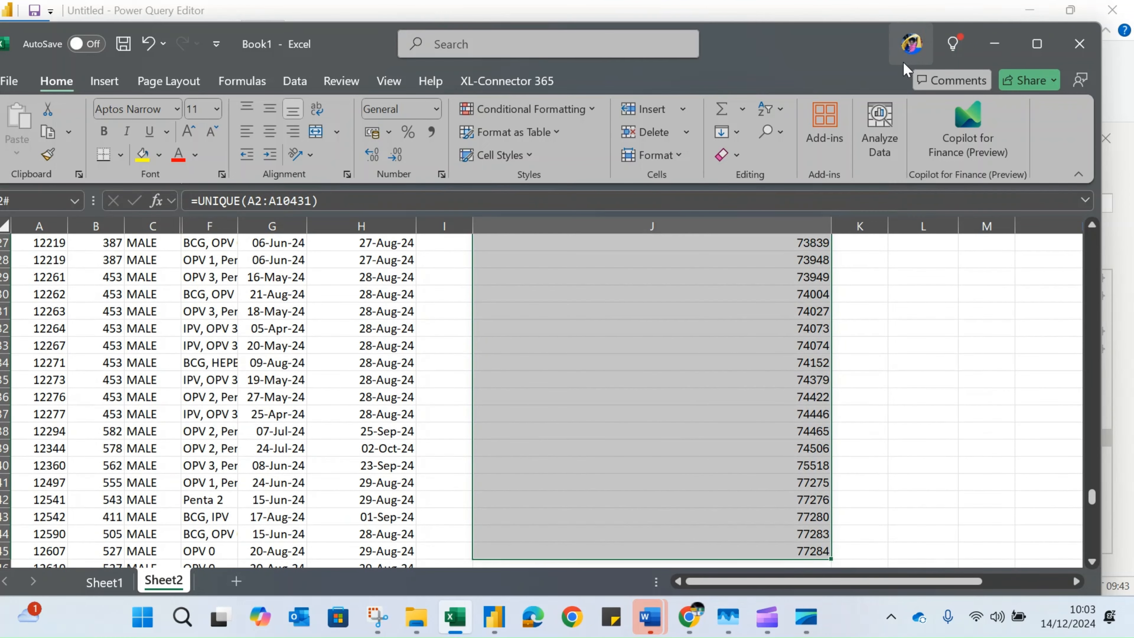
{"action": "left_click", "coordinate": [1038, 44]}
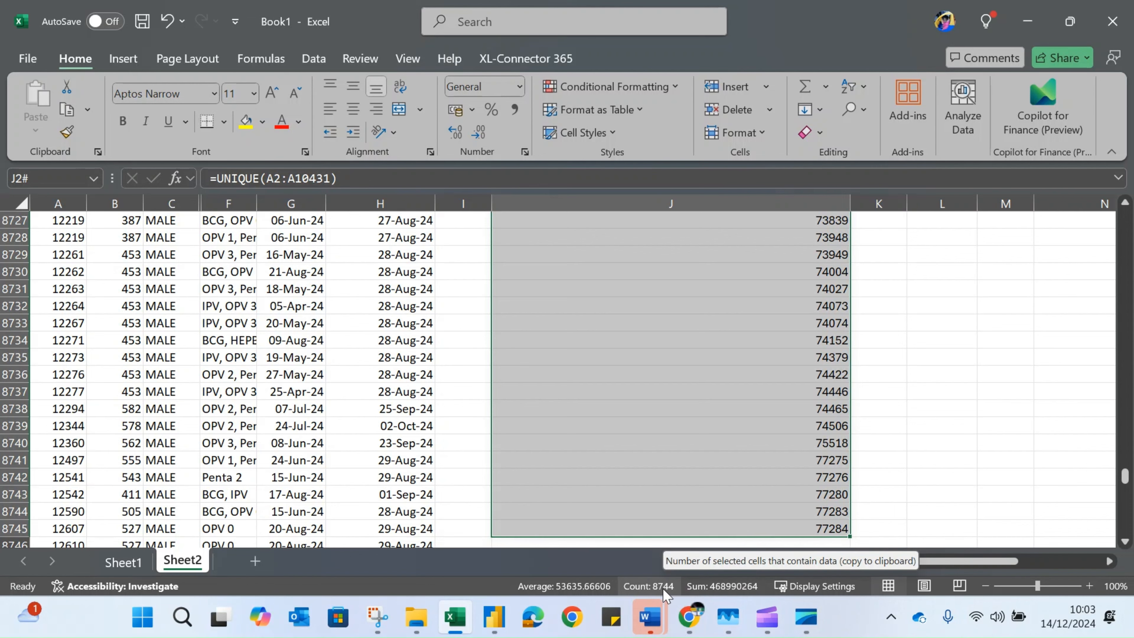
{"action": "left_click_drag", "start_coordinate": [1125, 476], "coordinate": [1118, 183]}
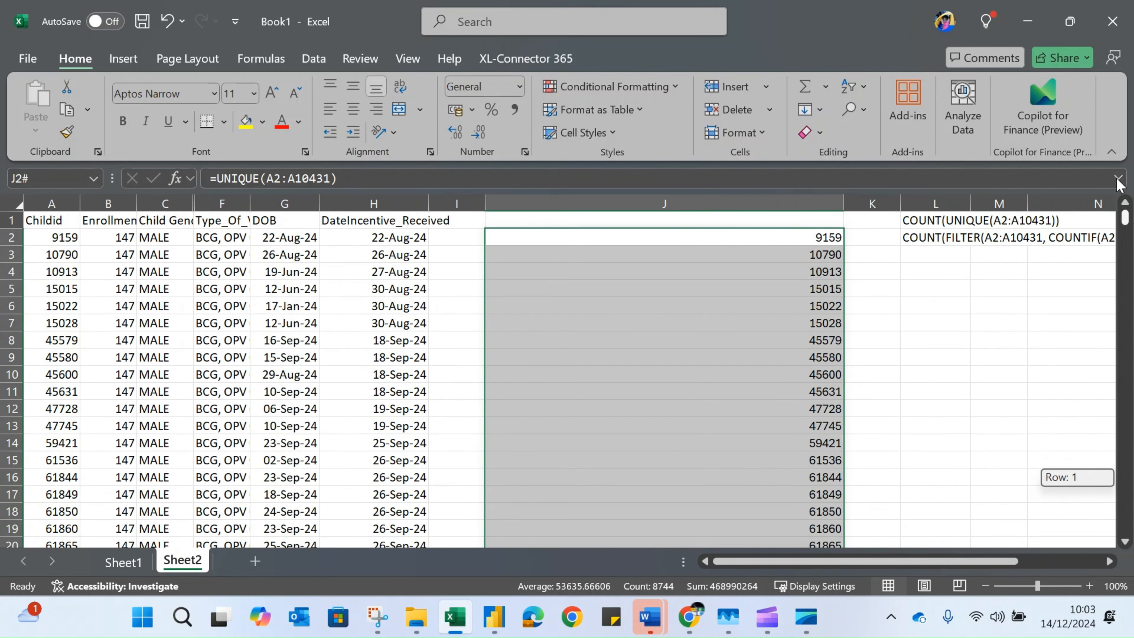
Move the workbook window aside to compare the list's count with the Distinct value in Power Query's column statistics, and return to the maximized workbook
{"action": "double_click", "coordinate": [819, 22]}
{"action": "left_click_drag", "start_coordinate": [874, 26], "coordinate": [1133, 5]}
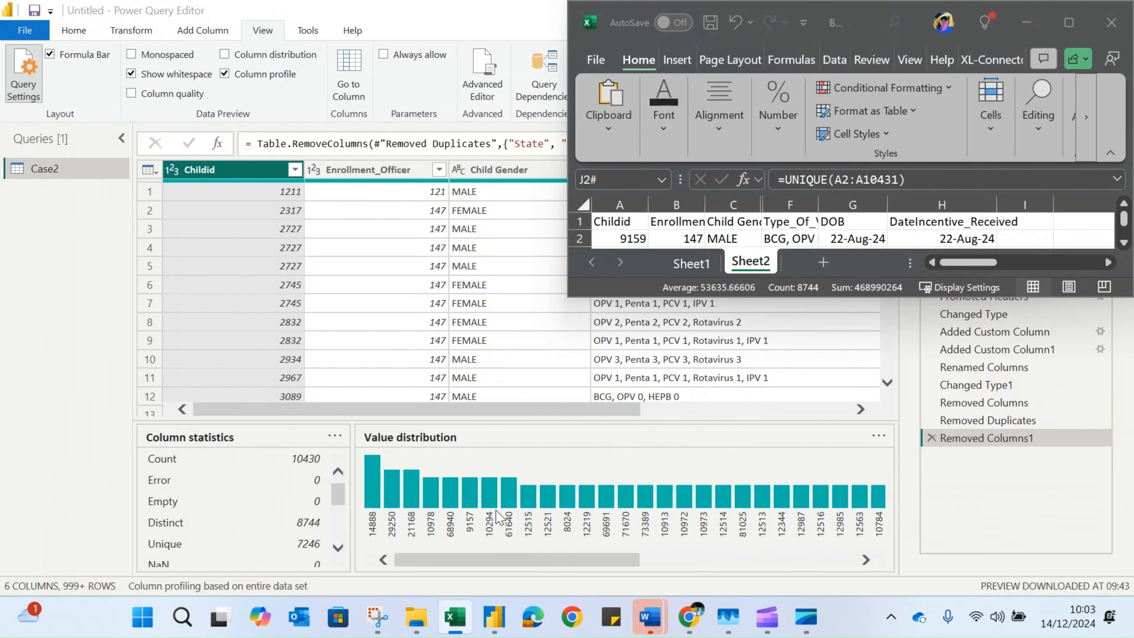
{"action": "left_click", "coordinate": [53, 84]}
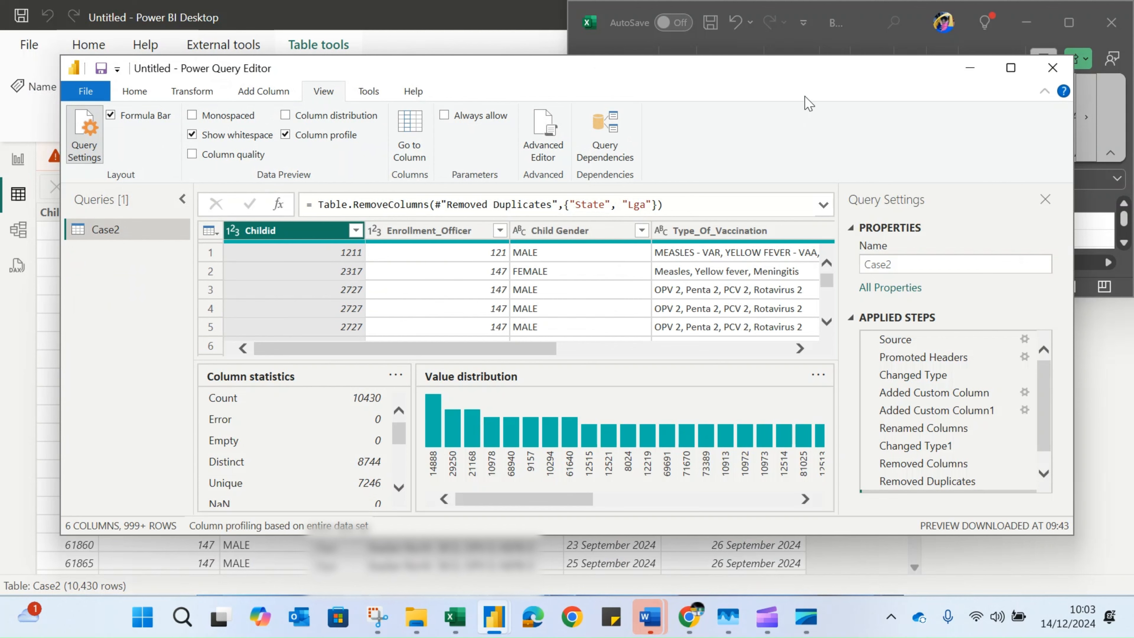
{"action": "left_click", "coordinate": [1019, 67]}
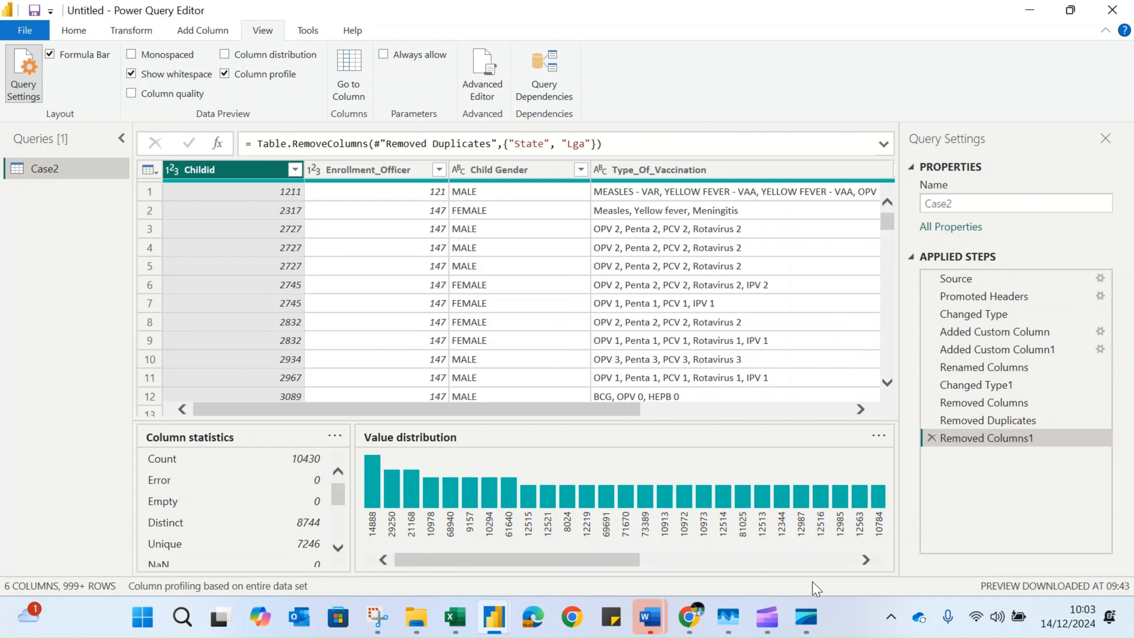
{"action": "left_click", "coordinate": [455, 616]}
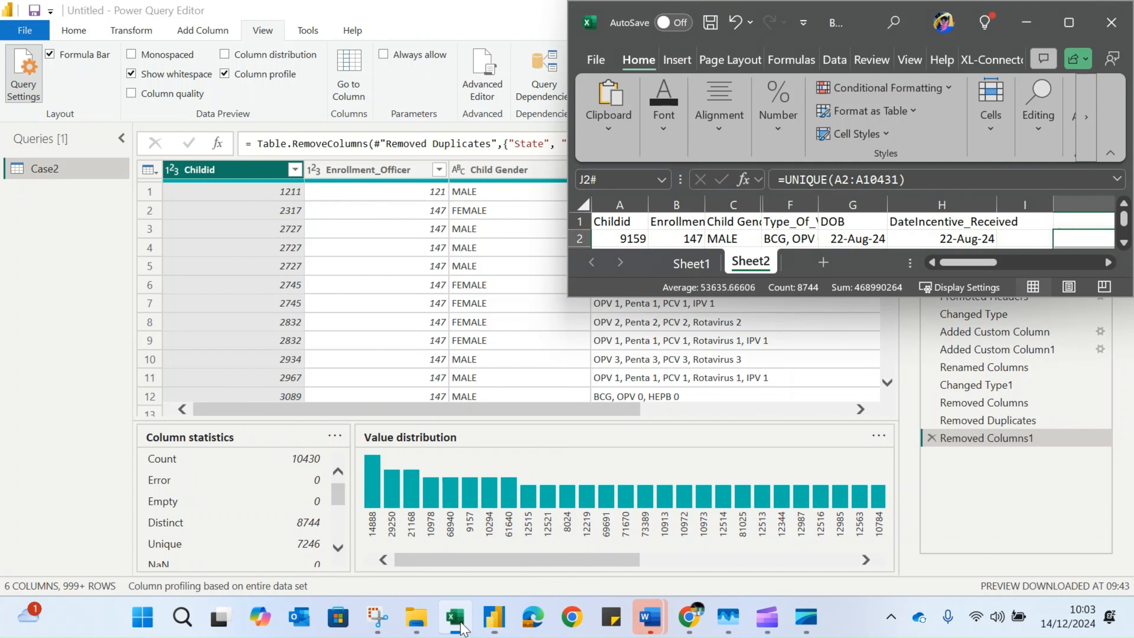
{"action": "left_click", "coordinate": [1081, 26]}
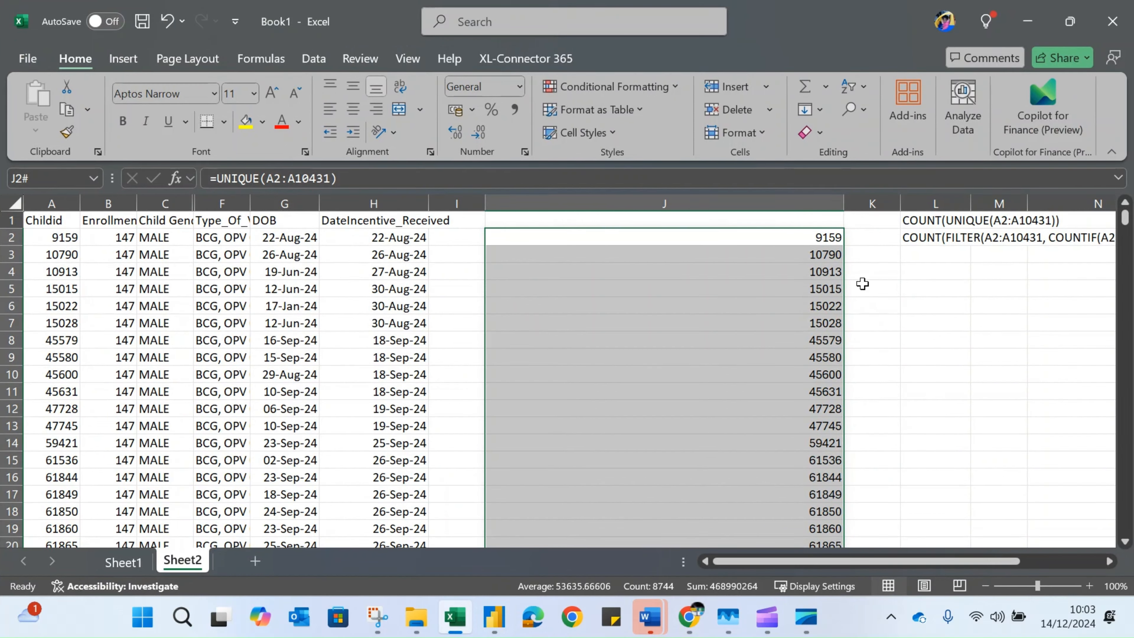
Wrap the formula in cell J2 in COUNT so it reads =COUNT(UNIQUE(A2:A10431))
{"action": "left_click", "coordinate": [726, 233]}
{"action": "left_click", "coordinate": [224, 179]}
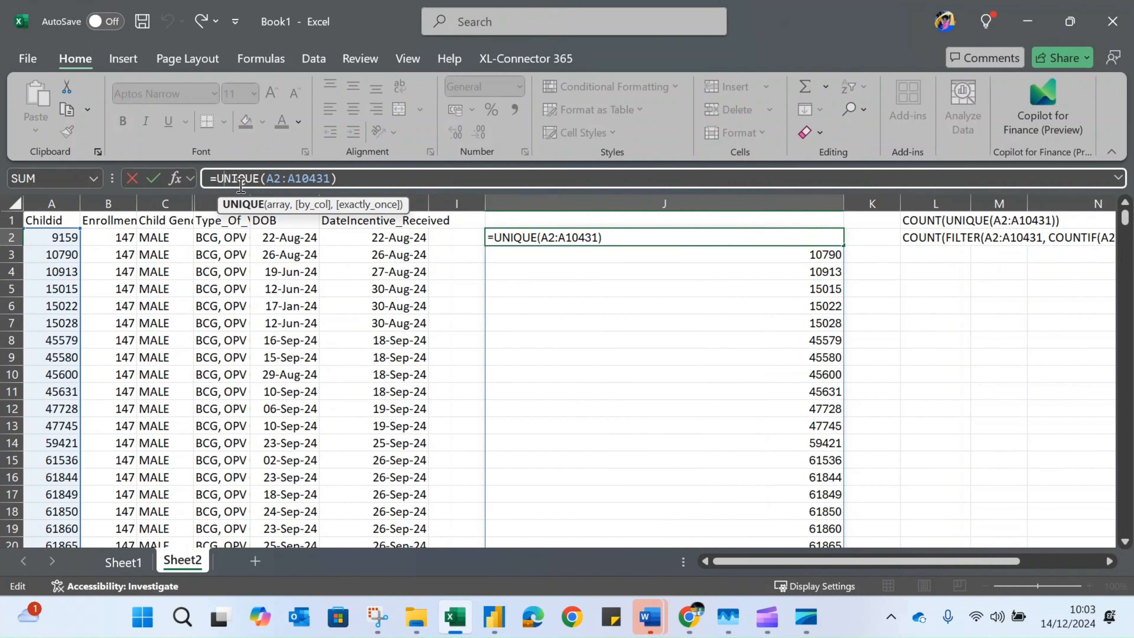
{"action": "type", "text": "count"}
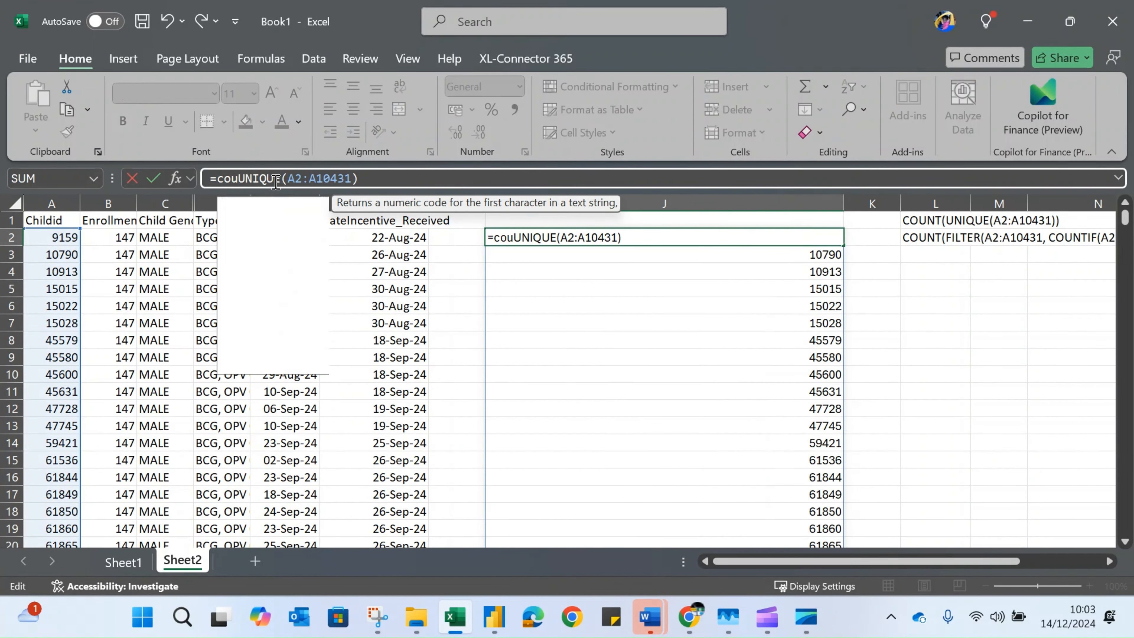
{"action": "key", "text": "Tab"}
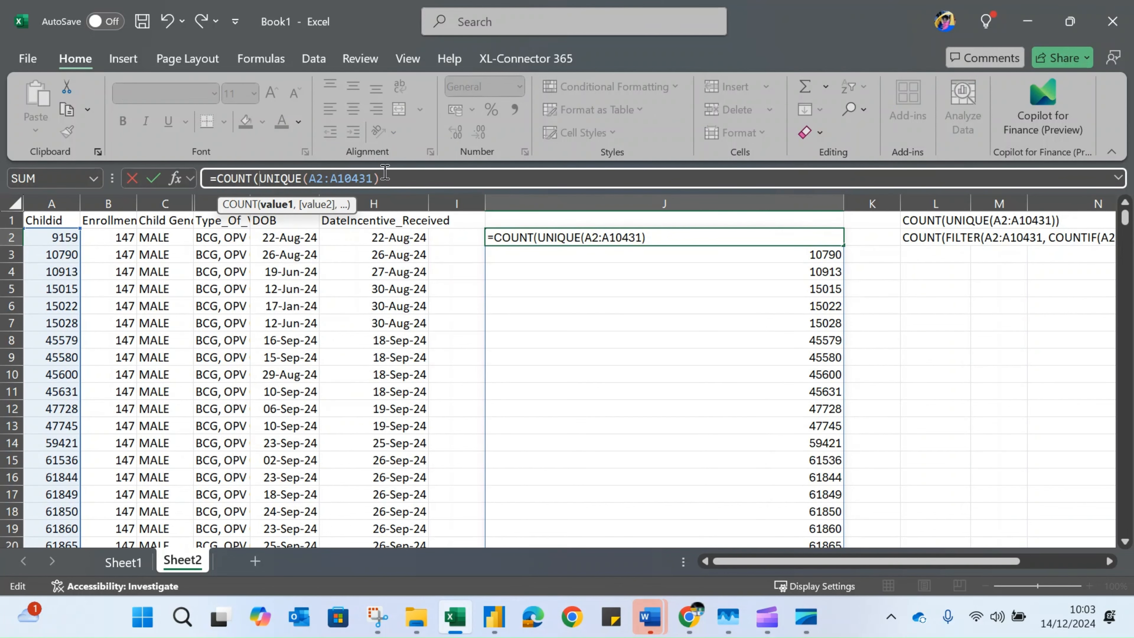
{"action": "type", "text": ")"}
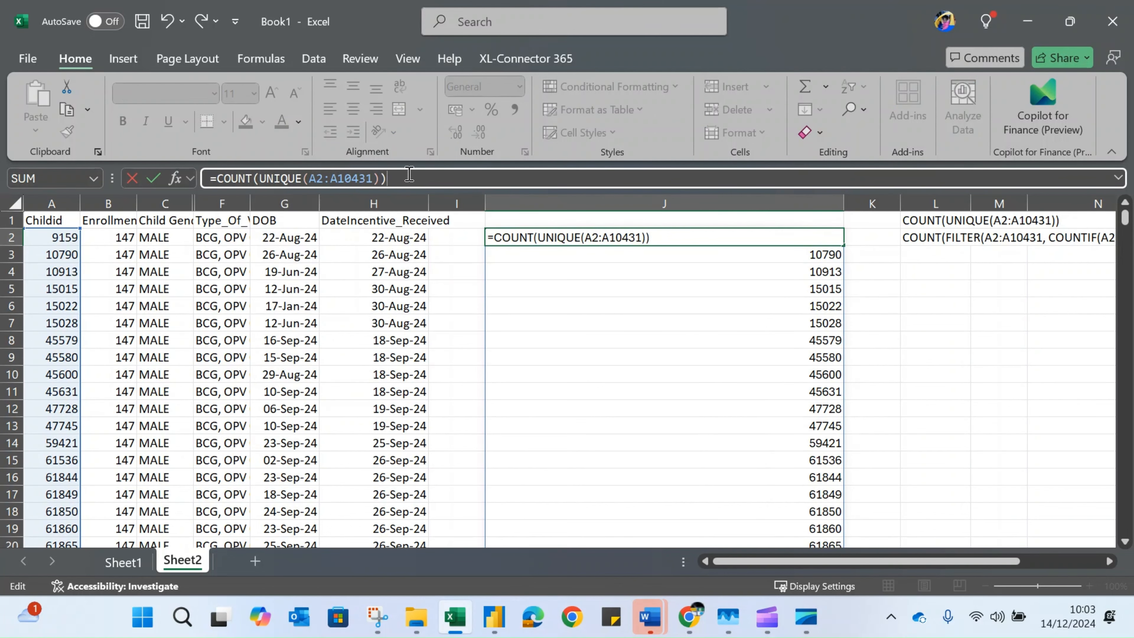
{"action": "key", "text": "Return"}
{"action": "left_click", "coordinate": [815, 244]}
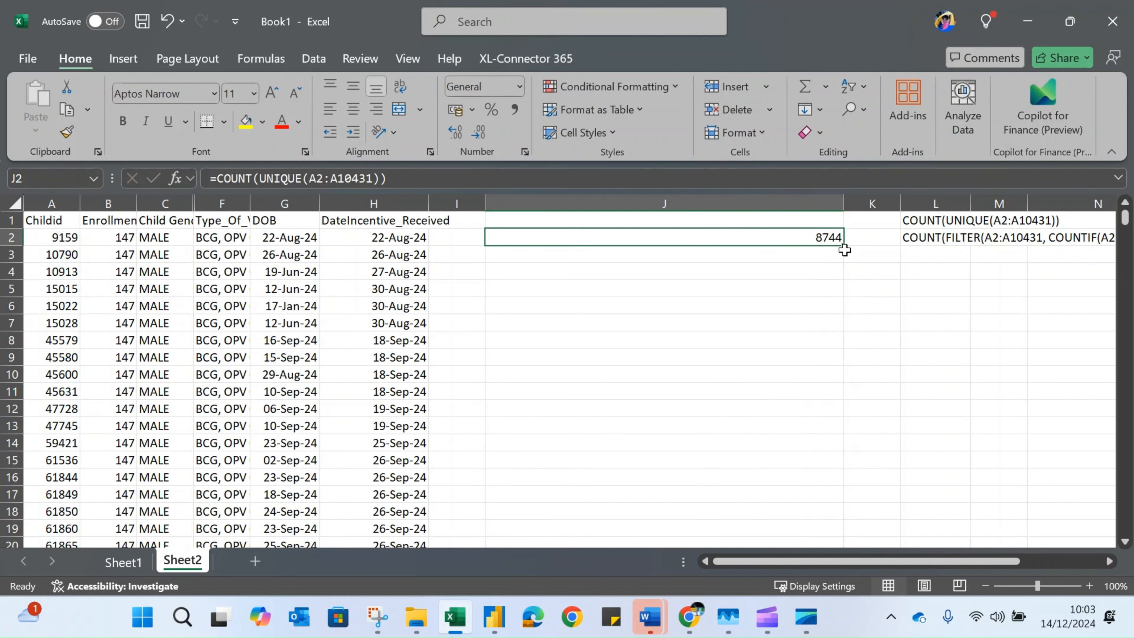
Narrow column J and widen column K, with cell K2 selected
{"action": "left_click_drag", "start_coordinate": [844, 206], "coordinate": [619, 218]}
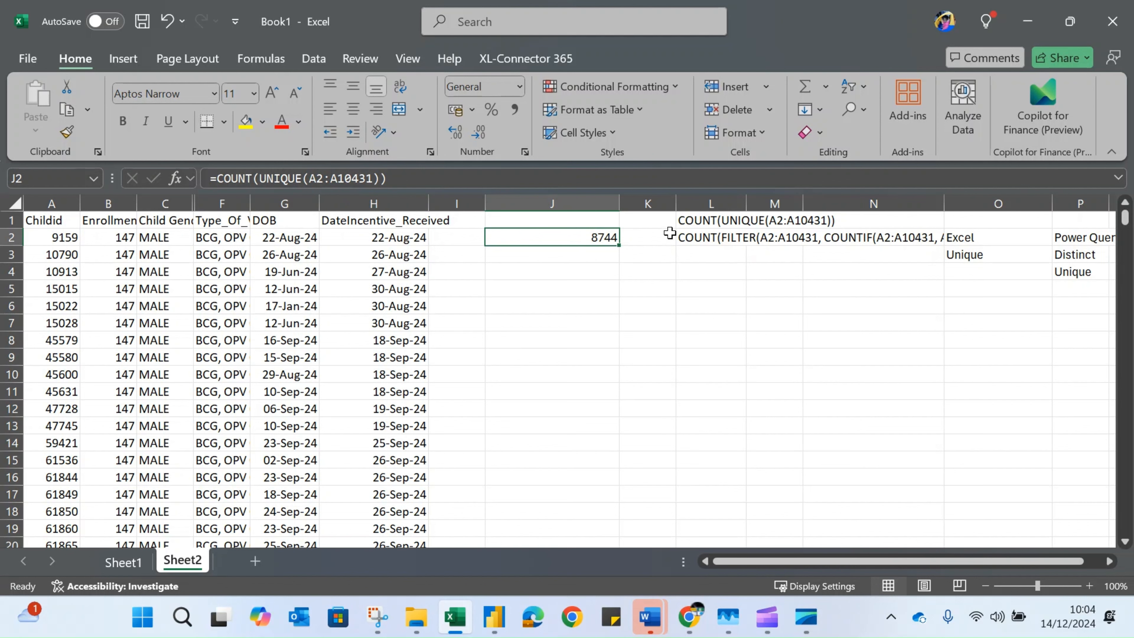
{"action": "left_click", "coordinate": [652, 238]}
{"action": "left_click_drag", "start_coordinate": [676, 203], "coordinate": [800, 213]}
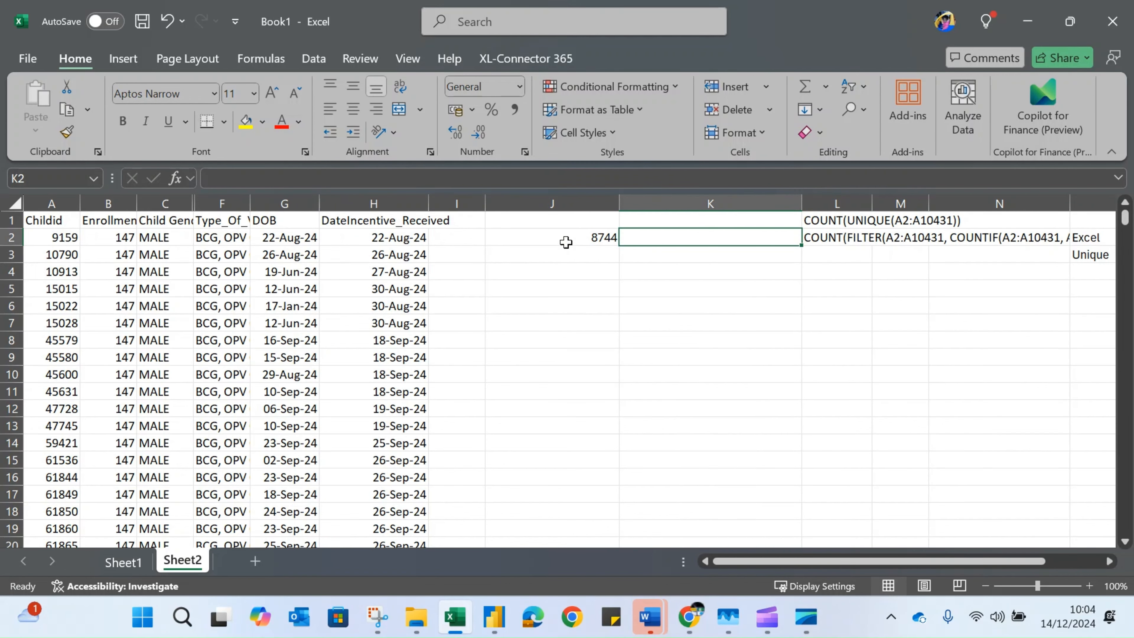
Move the workbook window aside to view the Unique value in Power Query's column statistics, and maximize the workbook again
{"action": "left_click_drag", "start_coordinate": [353, 13], "coordinate": [803, 129]}
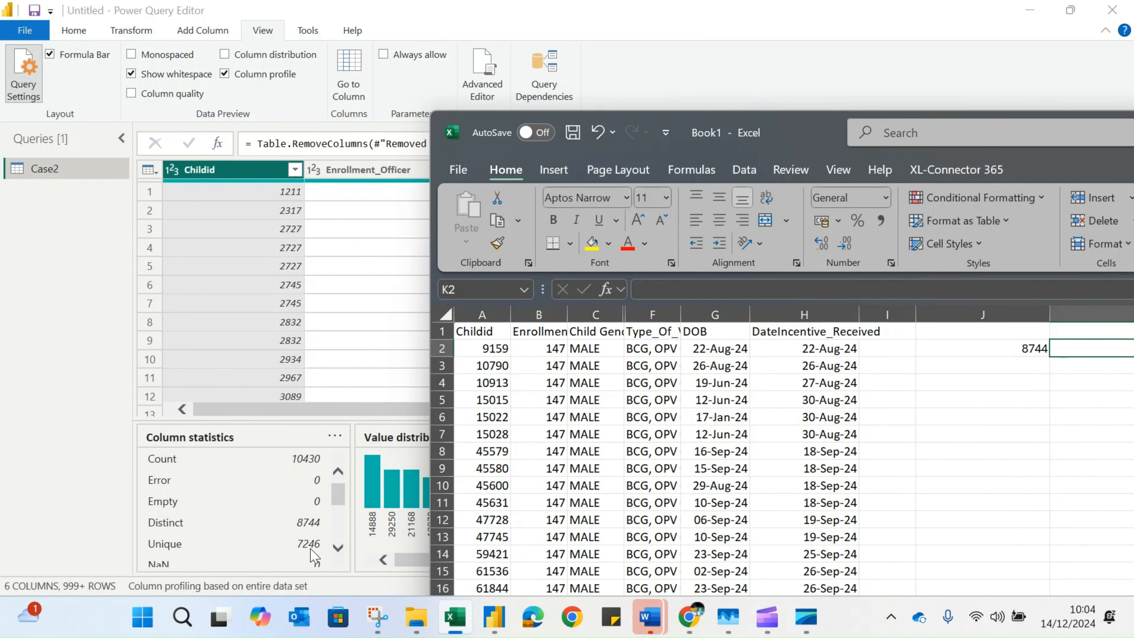
{"action": "left_click_drag", "start_coordinate": [799, 122], "coordinate": [427, 43]}
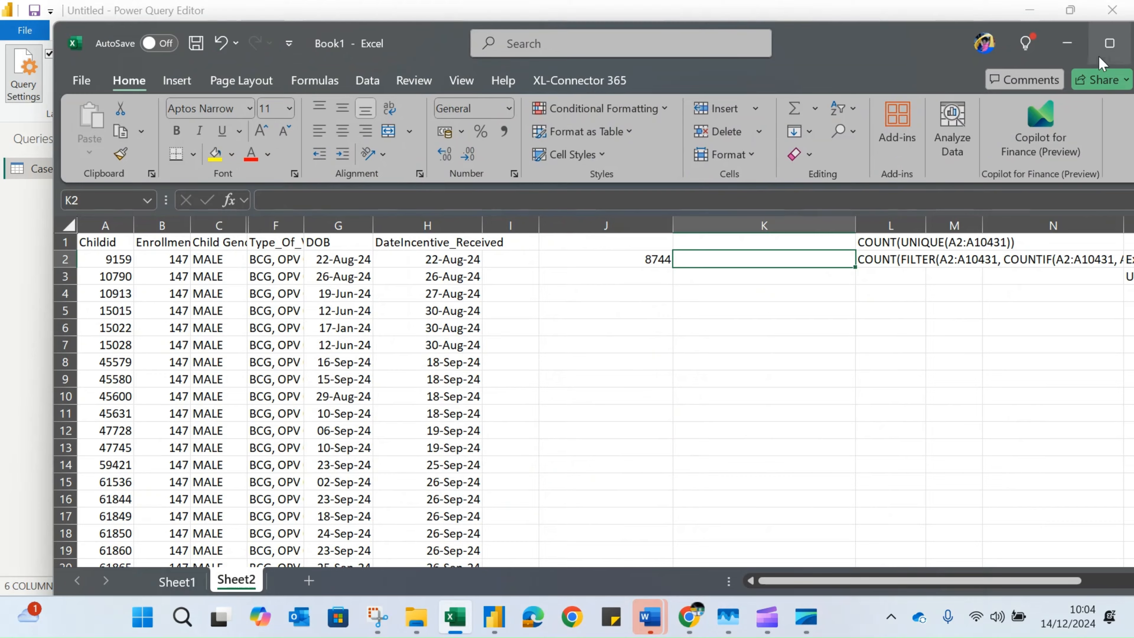
{"action": "left_click", "coordinate": [1109, 43]}
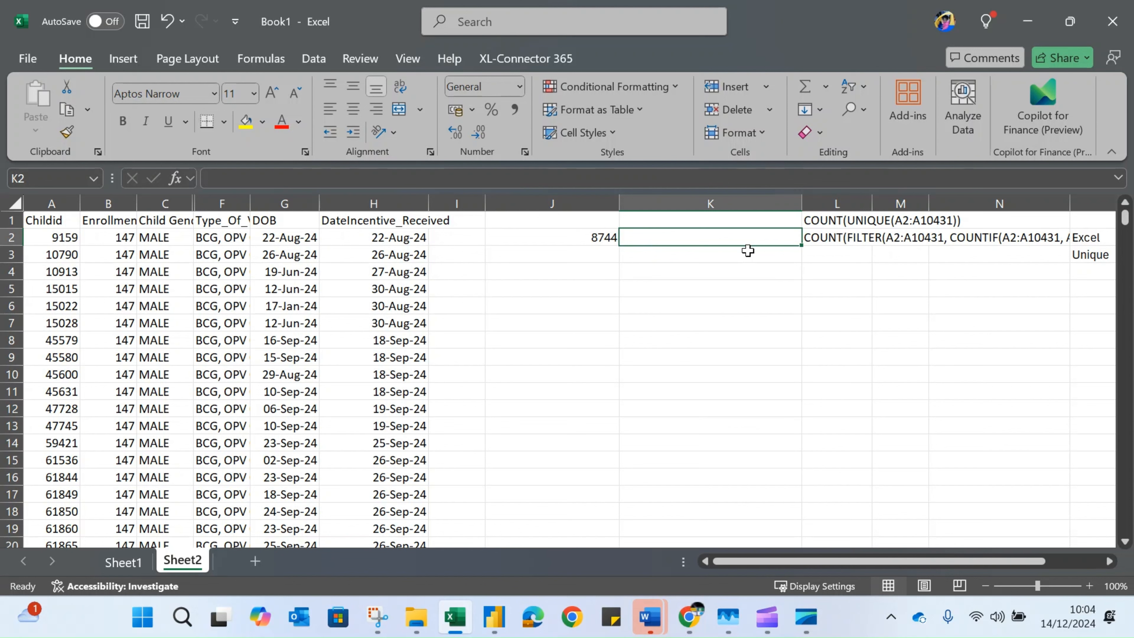
Begin a FILTER formula in cell K2 with the Childid range A2:A10431 as its array argument
{"action": "type", "text": "="}
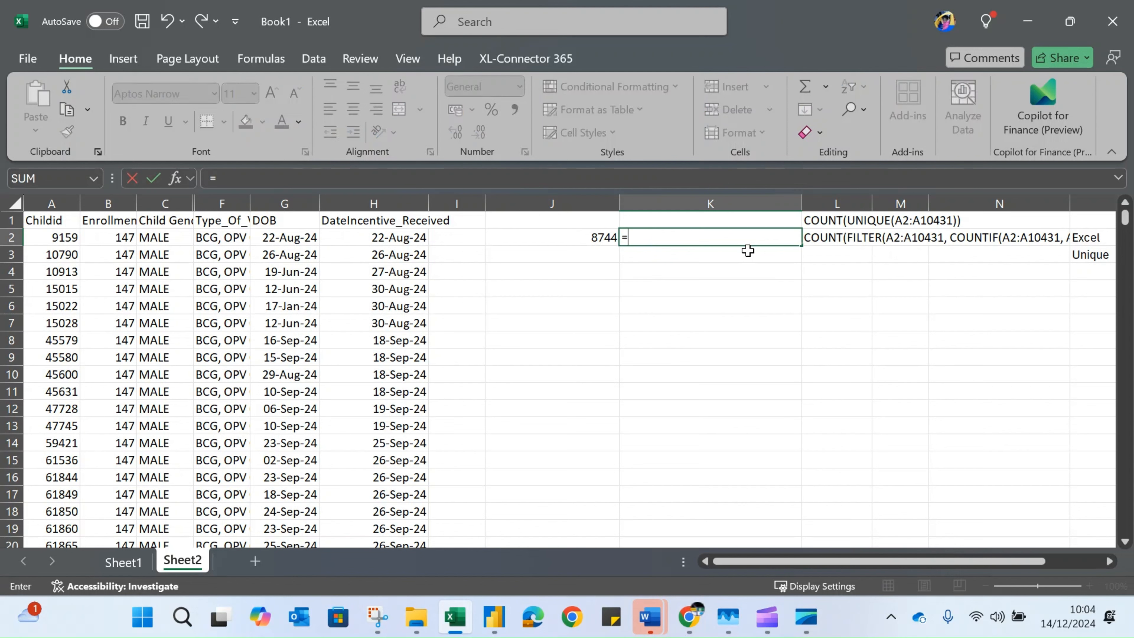
{"action": "type", "text": "fil"}
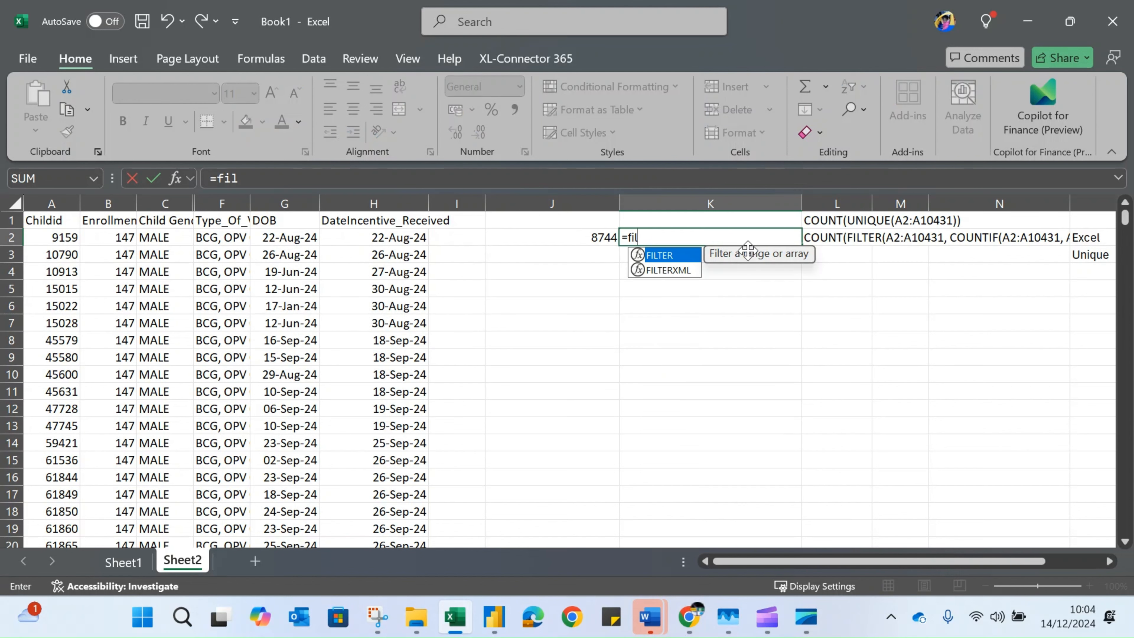
{"action": "key", "text": "Tab"}
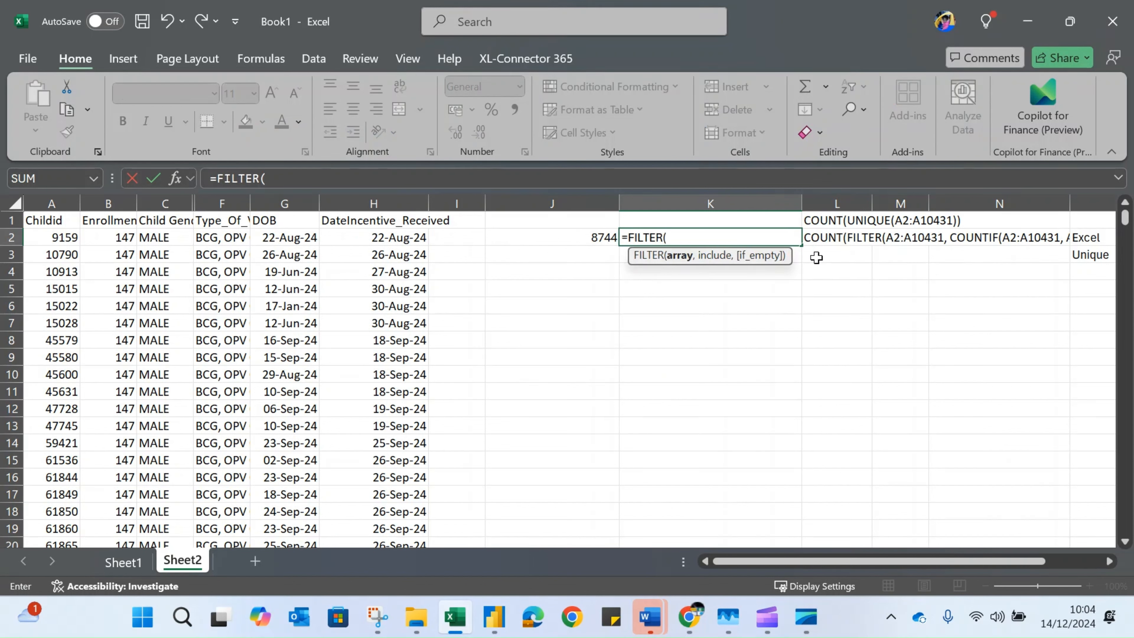
{"action": "left_click", "coordinate": [57, 237]}
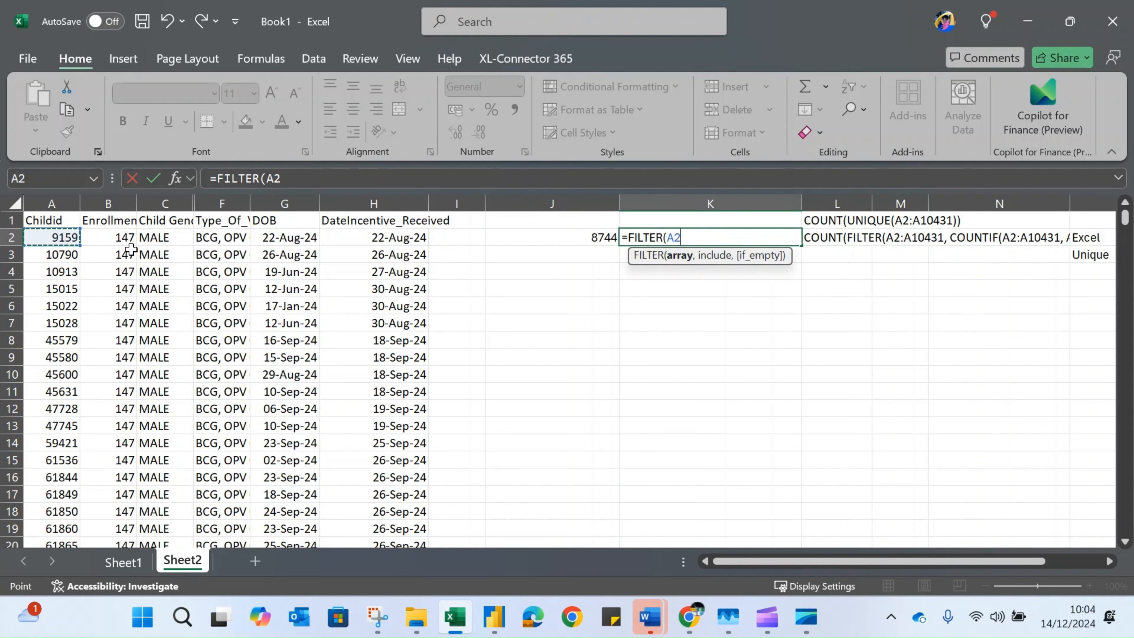
{"action": "key", "text": "ctrl+shift+Down"}
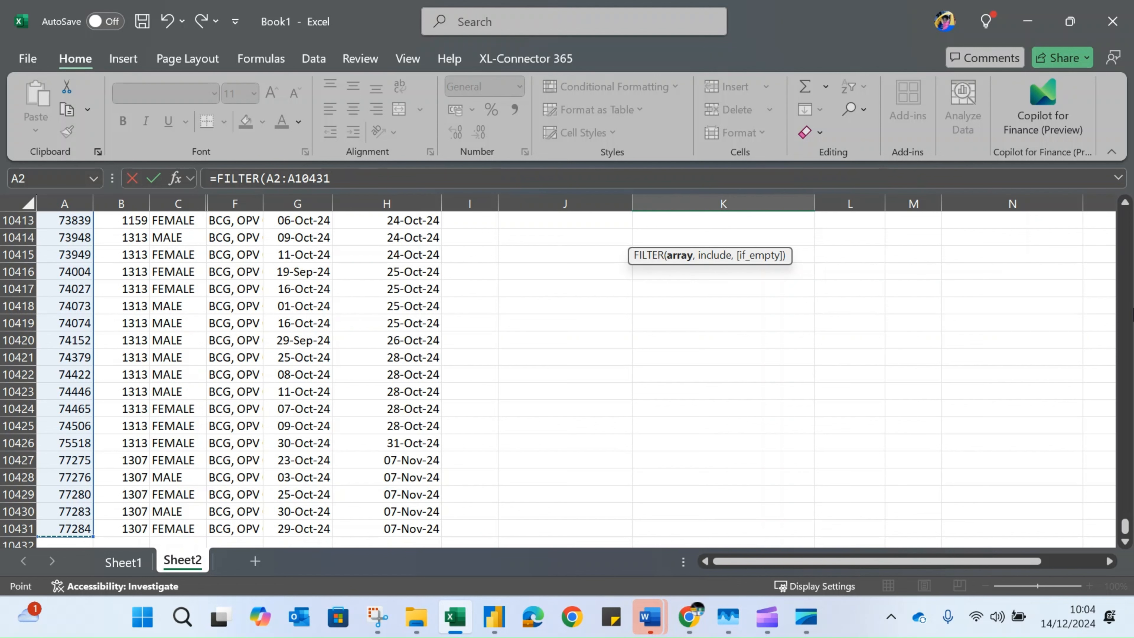
{"action": "left_click", "coordinate": [355, 178]}
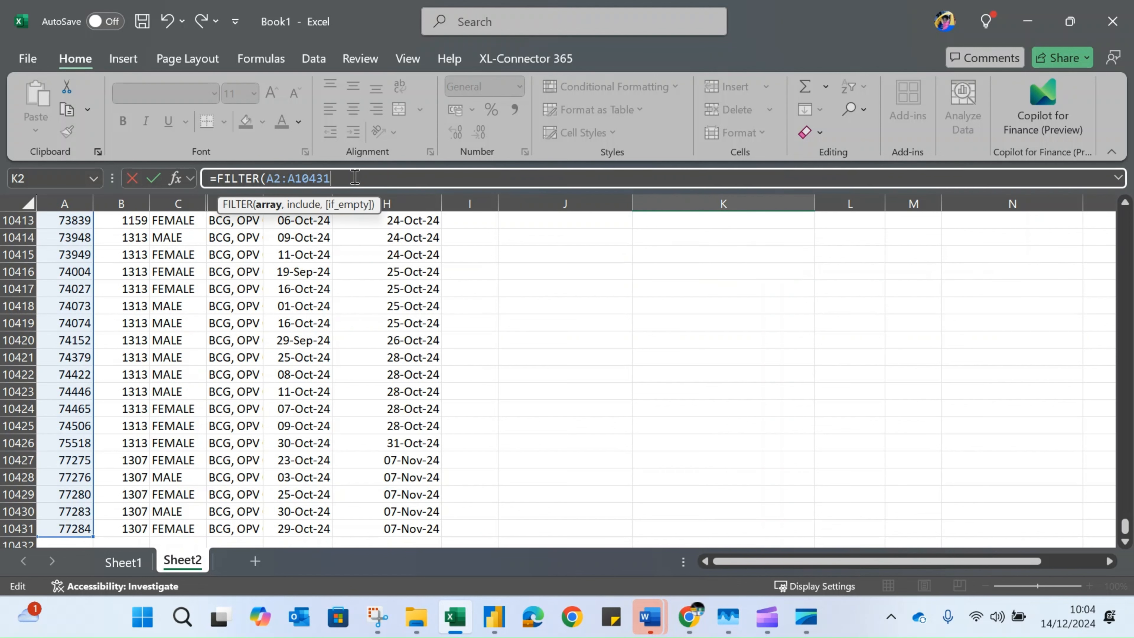
{"action": "type", "text": ","}
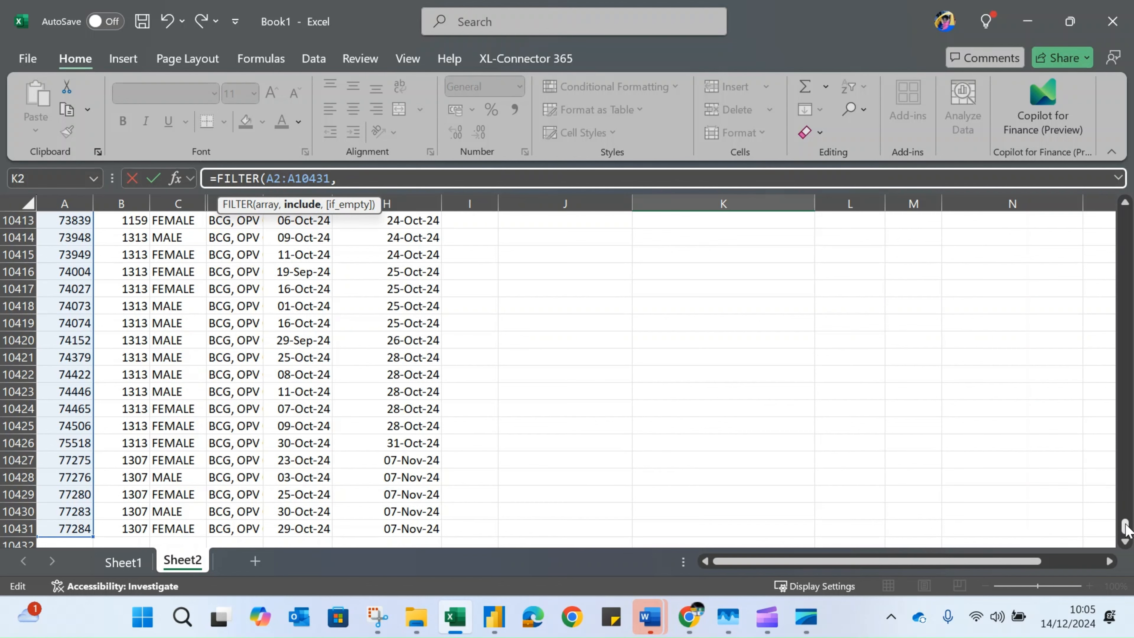
{"action": "left_click_drag", "start_coordinate": [1125, 526], "coordinate": [1127, 179]}
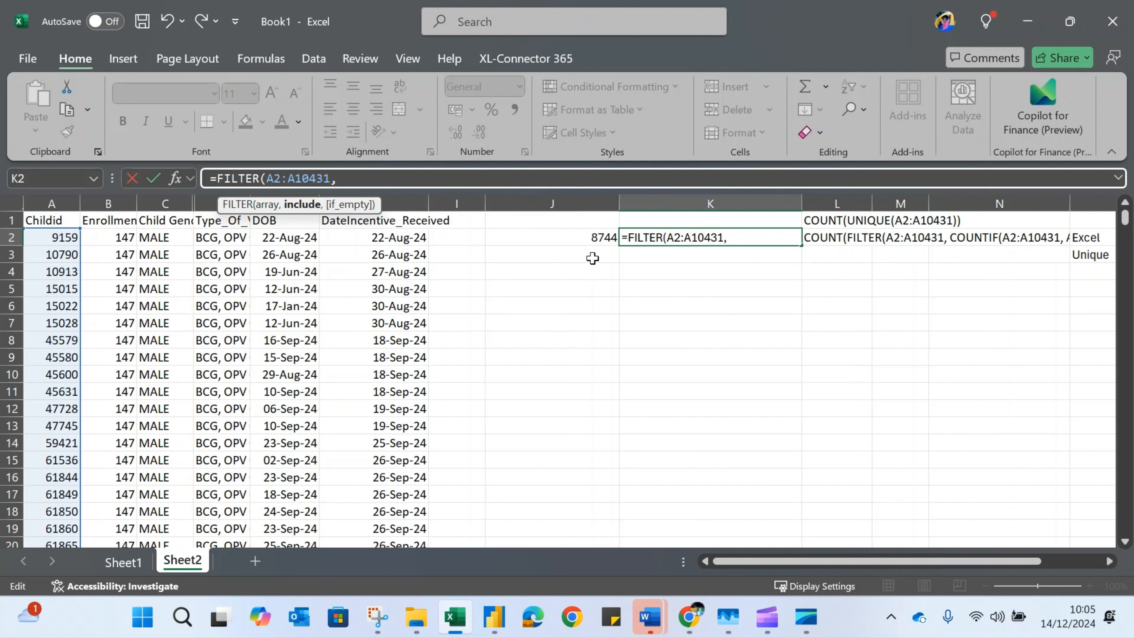
Add COUNTIF as the include argument of the FILTER formula in K2, with the Childid cells A2:A10431 as its range
{"action": "type", "text": "count"}
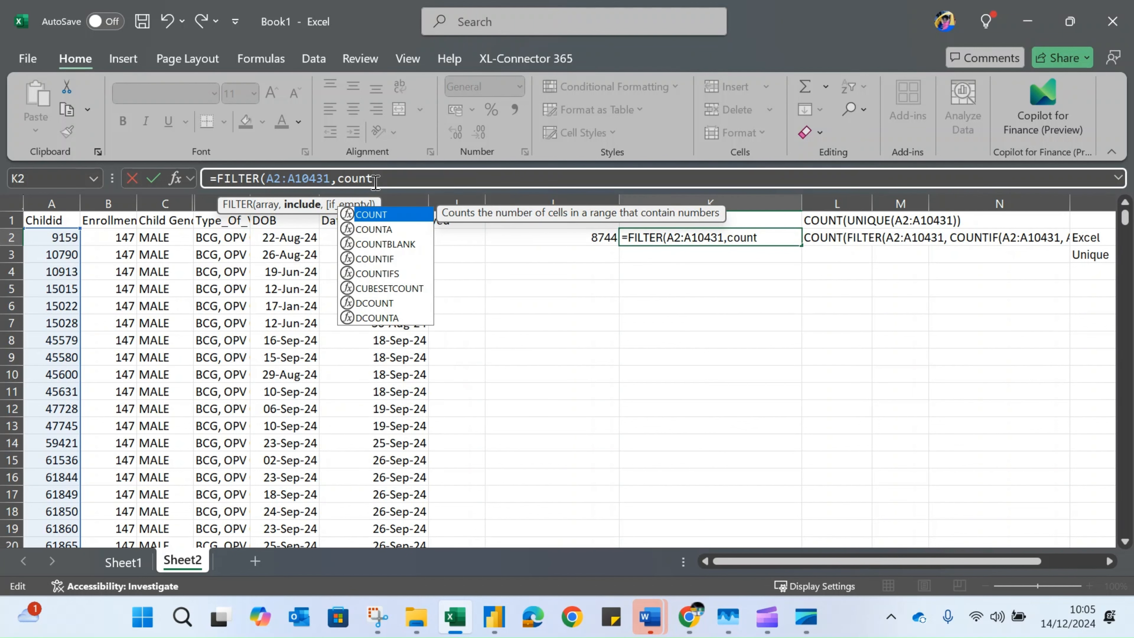
{"action": "key", "text": "Down"}
{"action": "key", "text": "Down"}
{"action": "key", "text": "Down"}
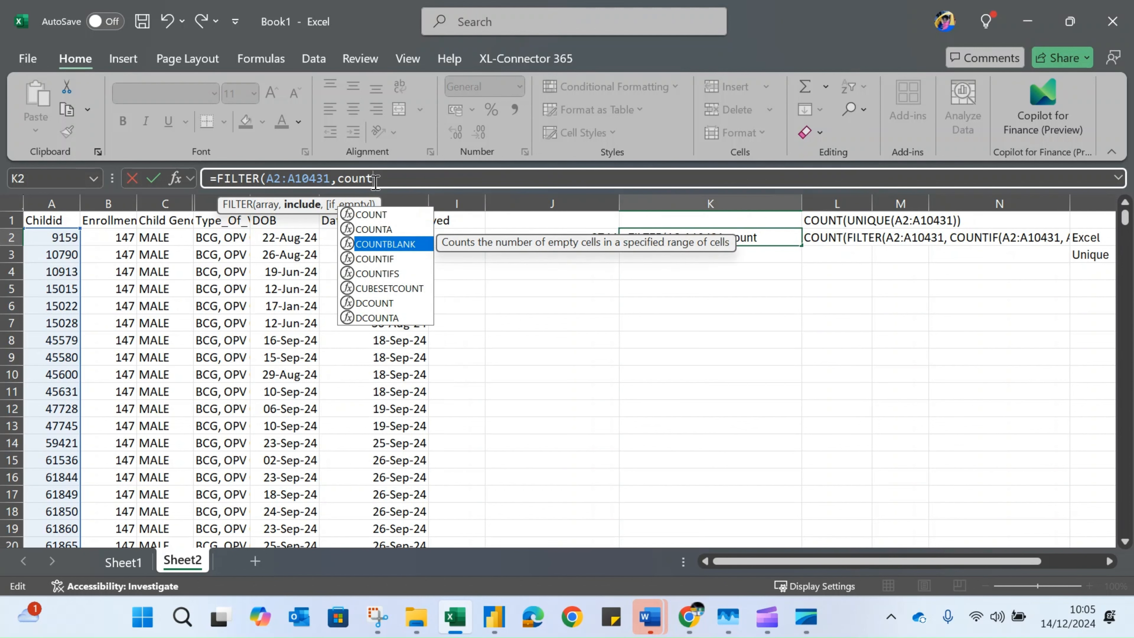
{"action": "key", "text": "Tab"}
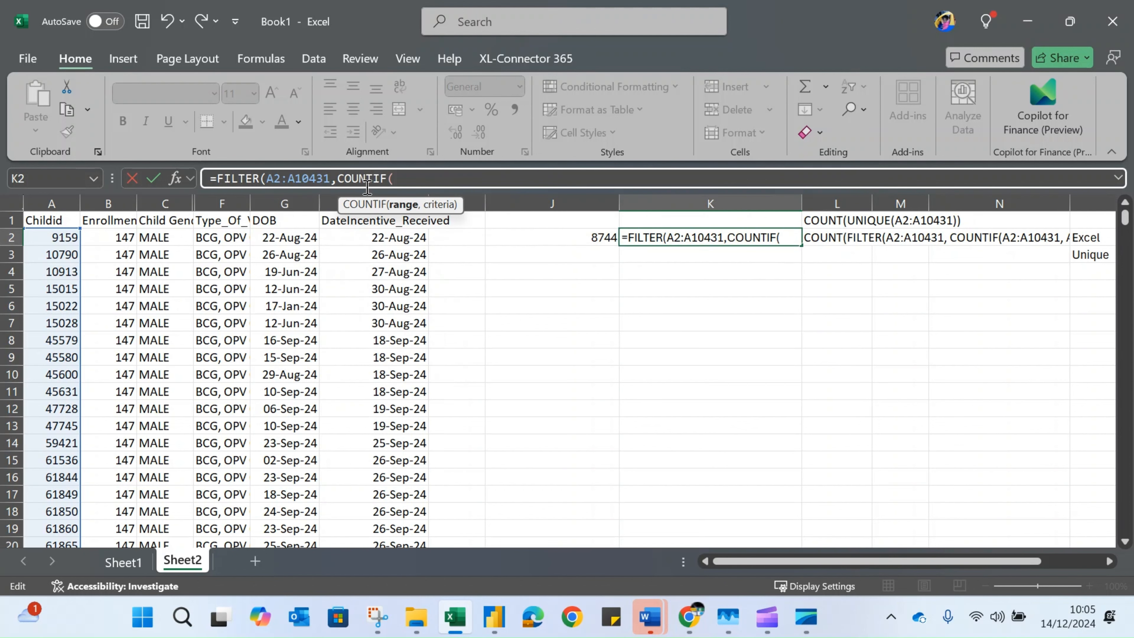
{"action": "left_click", "coordinate": [43, 232]}
{"action": "key", "text": "ctrl+shift+Down"}
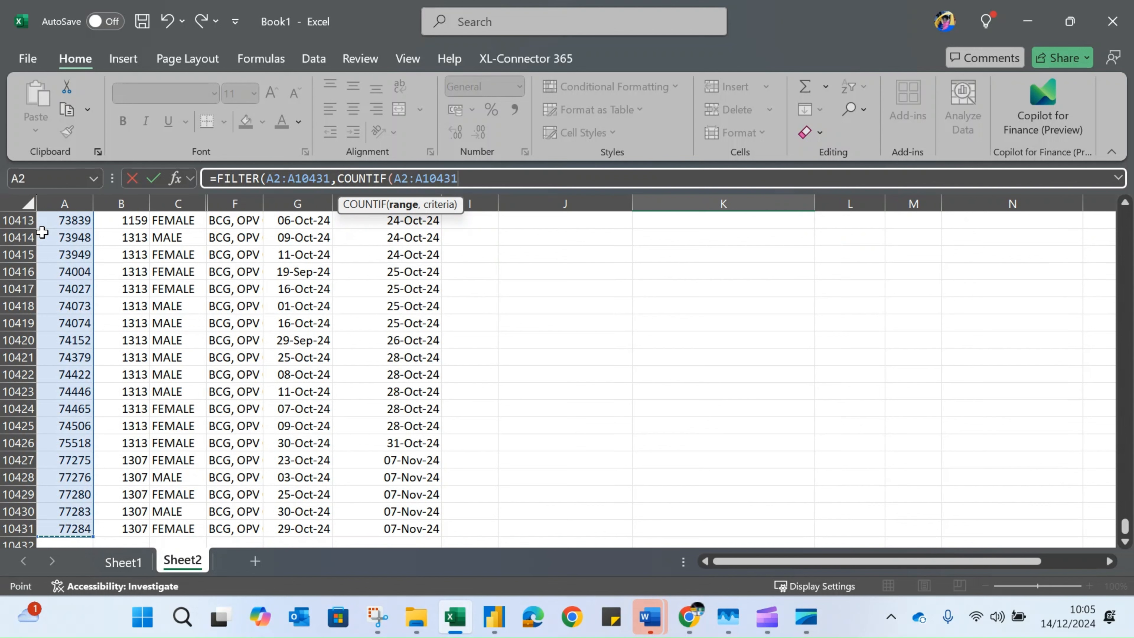
{"action": "left_click", "coordinate": [473, 179]}
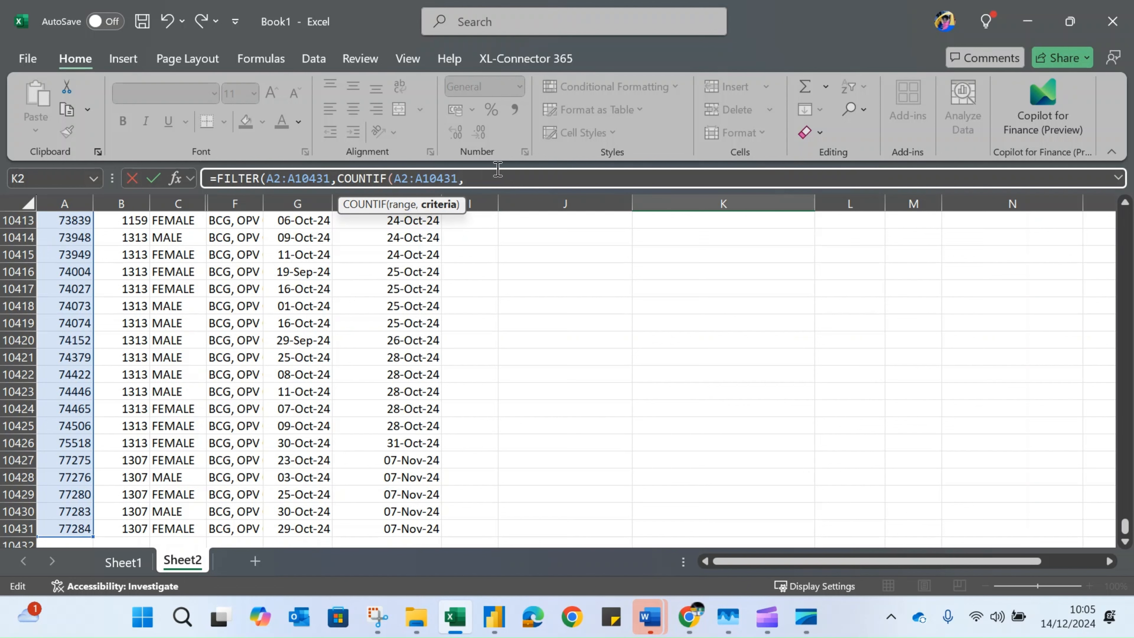
Use A2:A10431 as the COUNTIF criteria too, compare it to 1, and enter =FILTER(A2:A10431,COUNTIF(A2:A10431,A2:A10431)=1)
{"action": "type", "text": ","}
{"action": "left_click_drag", "start_coordinate": [393, 179], "coordinate": [456, 175]}
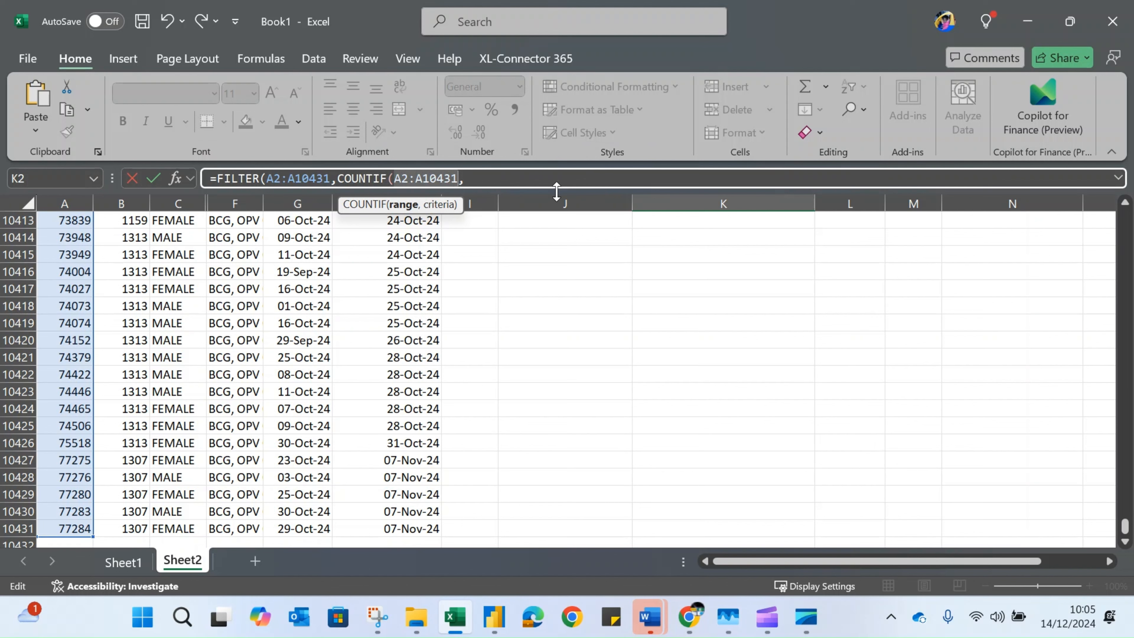
{"action": "left_click", "coordinate": [494, 180]}
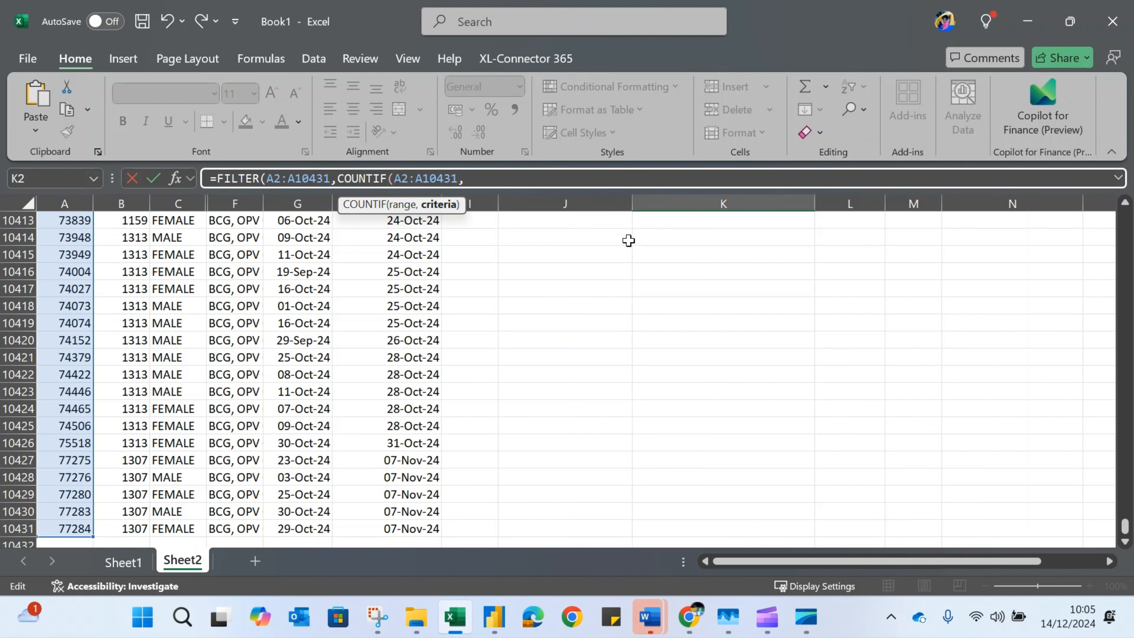
{"action": "key", "text": "ctrl+v"}
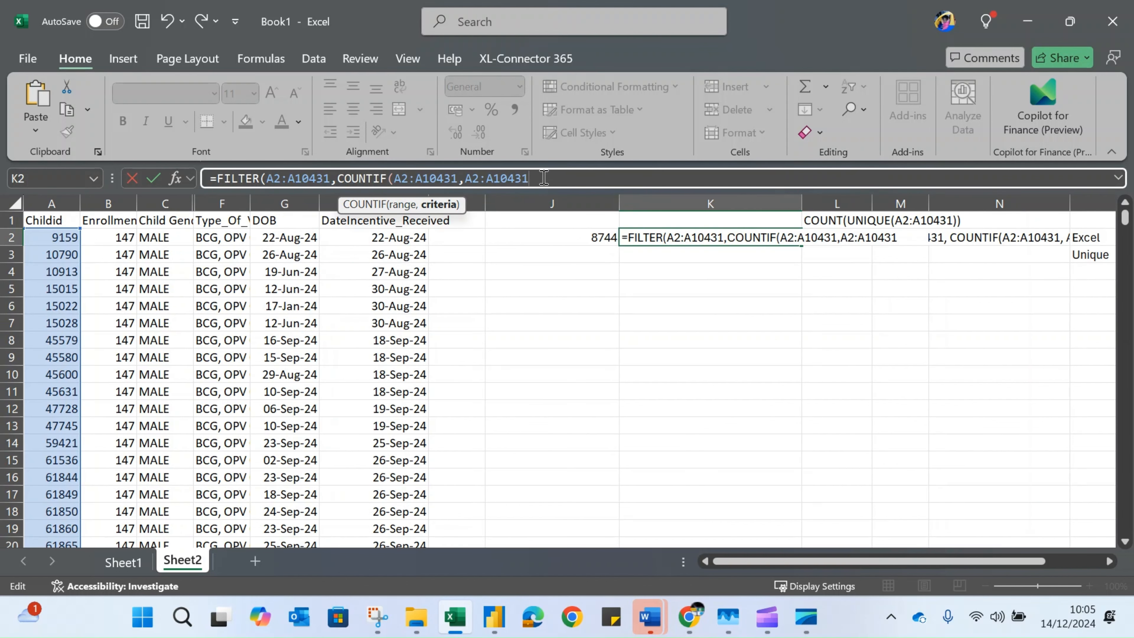
{"action": "type", "text": ")="}
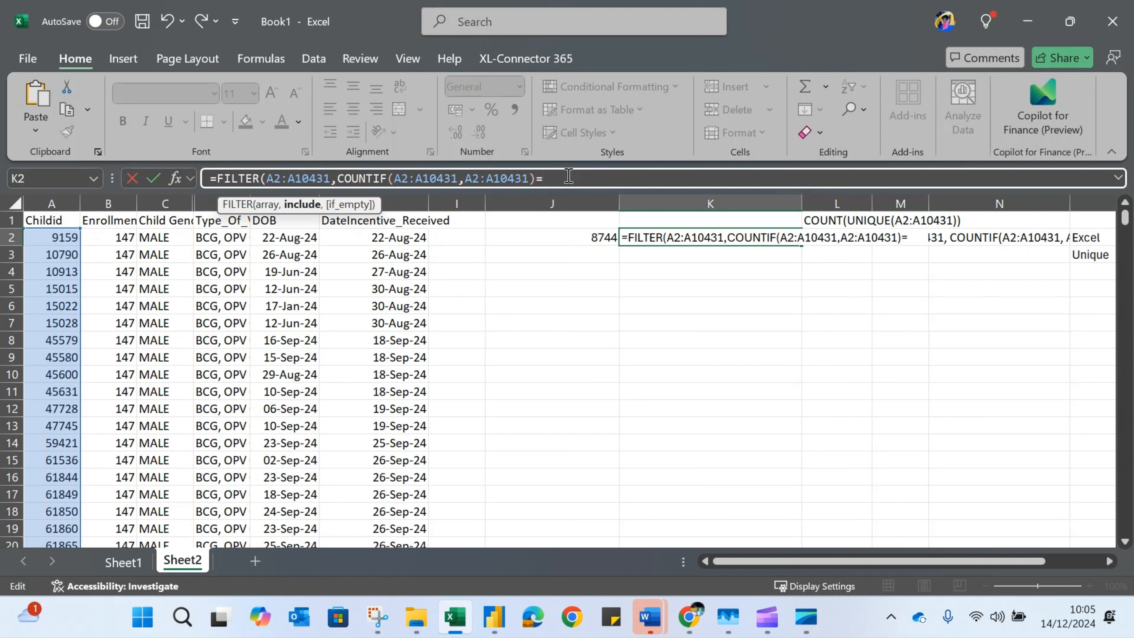
{"action": "type", "text": "1"}
{"action": "type", "text": ")"}
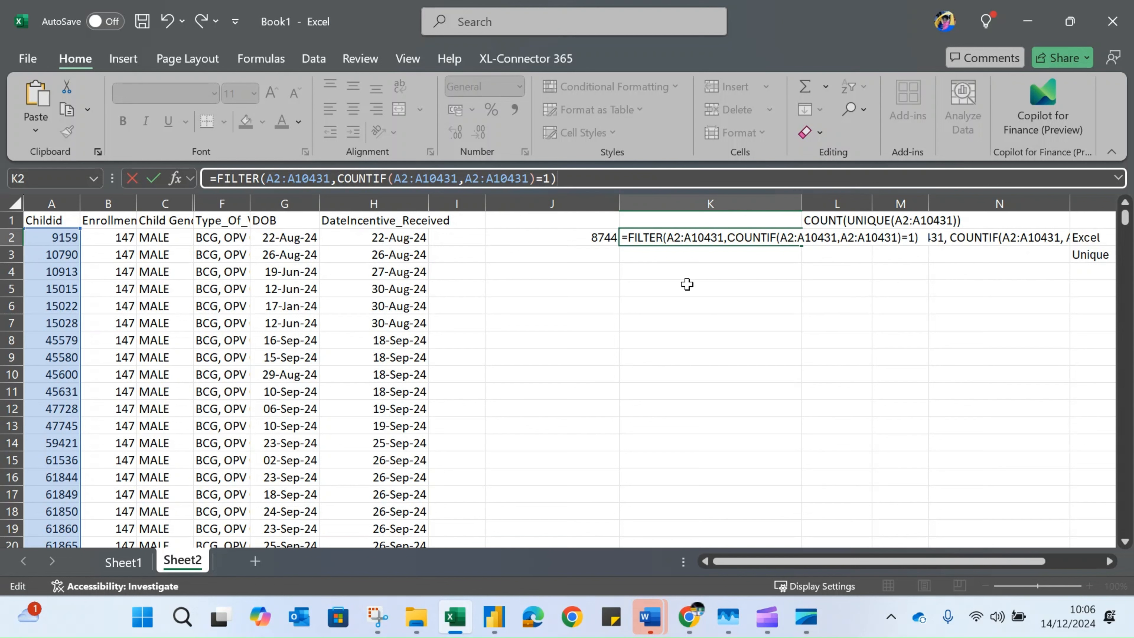
{"action": "key", "text": "Return"}
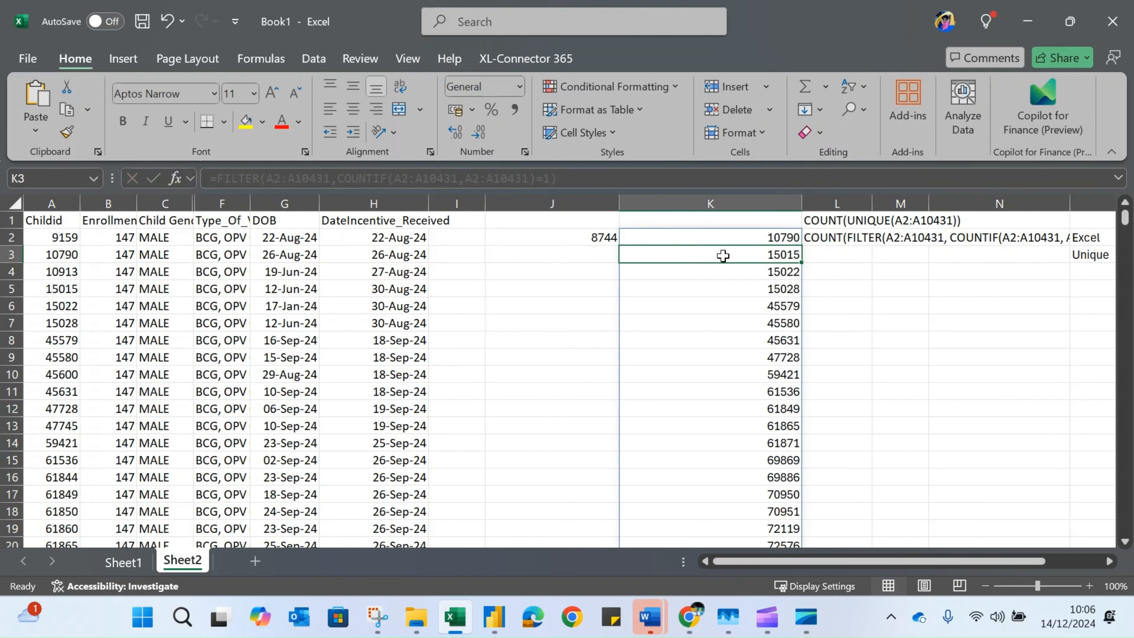
Select all filtered results in column K and compare their count with Power Query's Unique statistic, keeping the workbook maximized at the end
{"action": "left_click", "coordinate": [725, 237]}
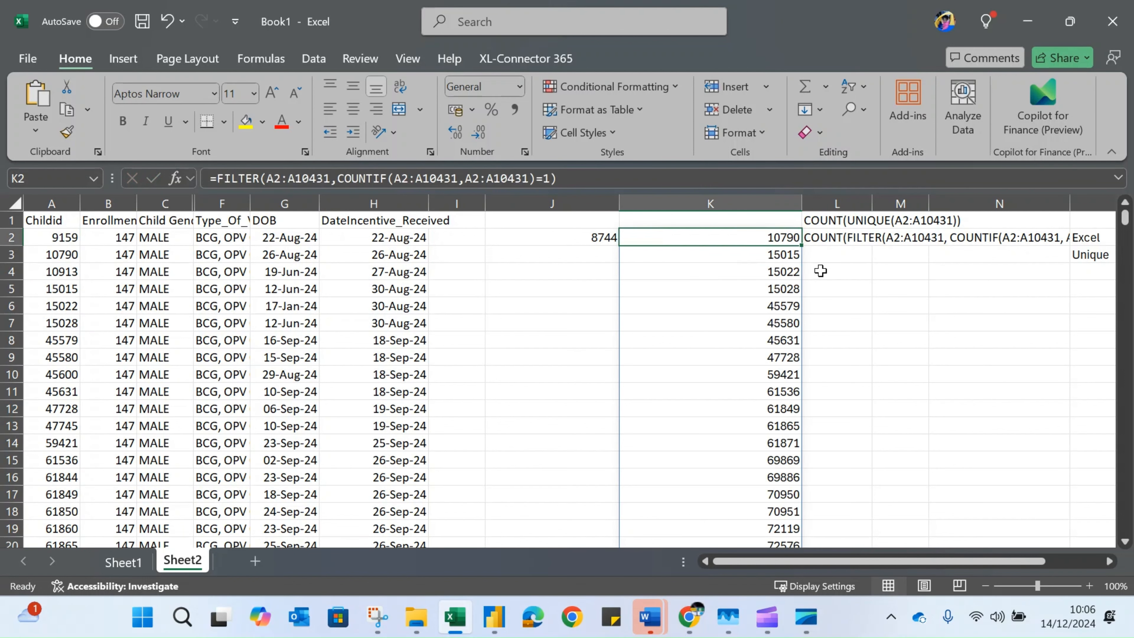
{"action": "key", "text": "ctrl+shift+Down"}
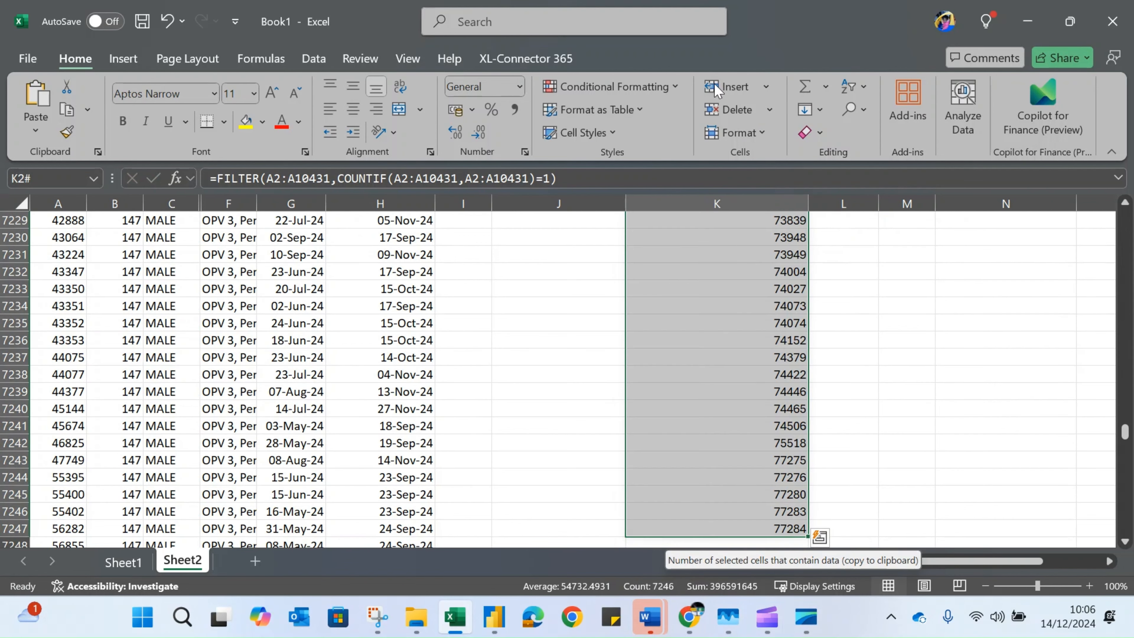
{"action": "left_click_drag", "start_coordinate": [391, 19], "coordinate": [909, 84]}
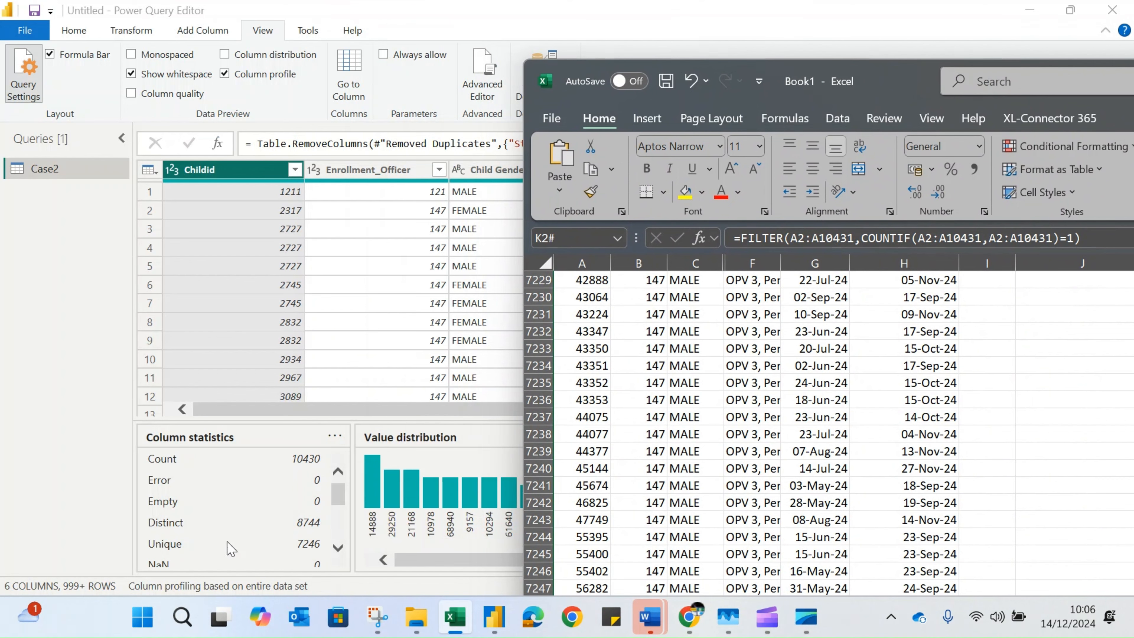
{"action": "left_click_drag", "start_coordinate": [902, 83], "coordinate": [427, 34]}
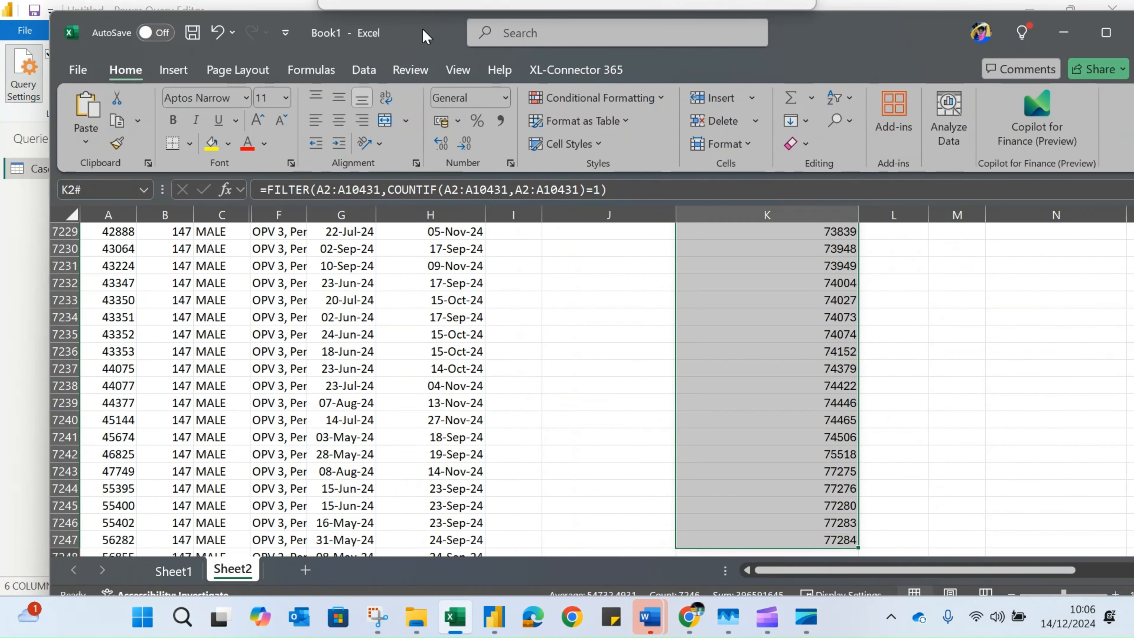
{"action": "left_click", "coordinate": [1105, 33]}
Wrap the formula in cell K2 in COUNT so it reads =COUNT(FILTER(A2:A10431,COUNTIF(A2:A10431,A2:A10431)=1))
{"action": "scroll", "coordinate": [777, 288], "scroll_direction": "up", "scroll_amount": 8}
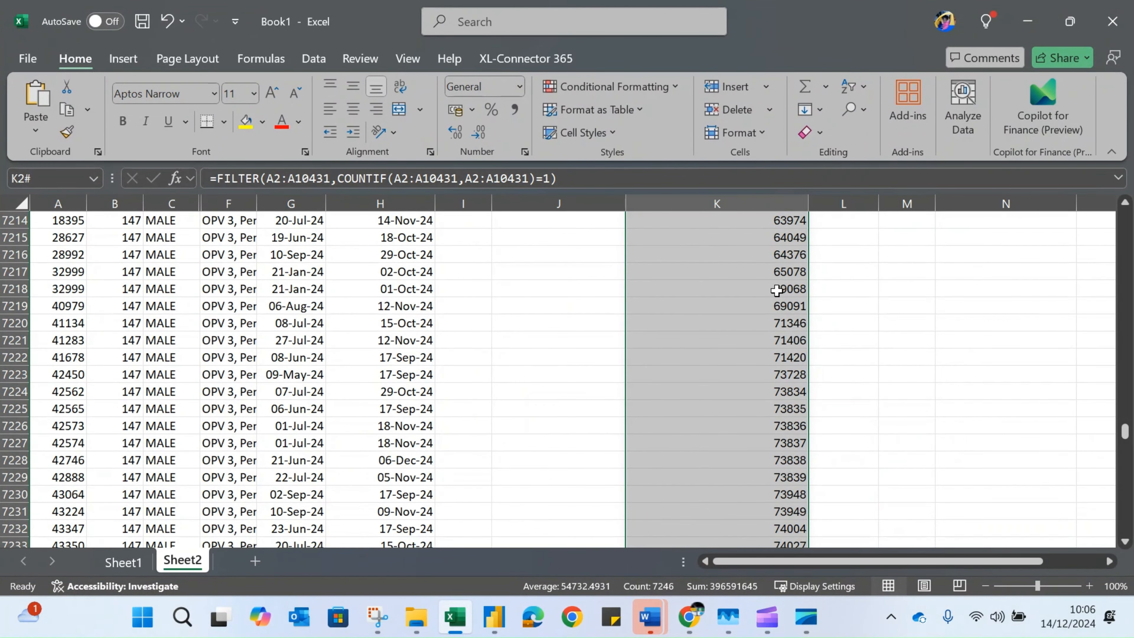
{"action": "left_click", "coordinate": [712, 328]}
{"action": "key", "text": "ctrl+Up"}
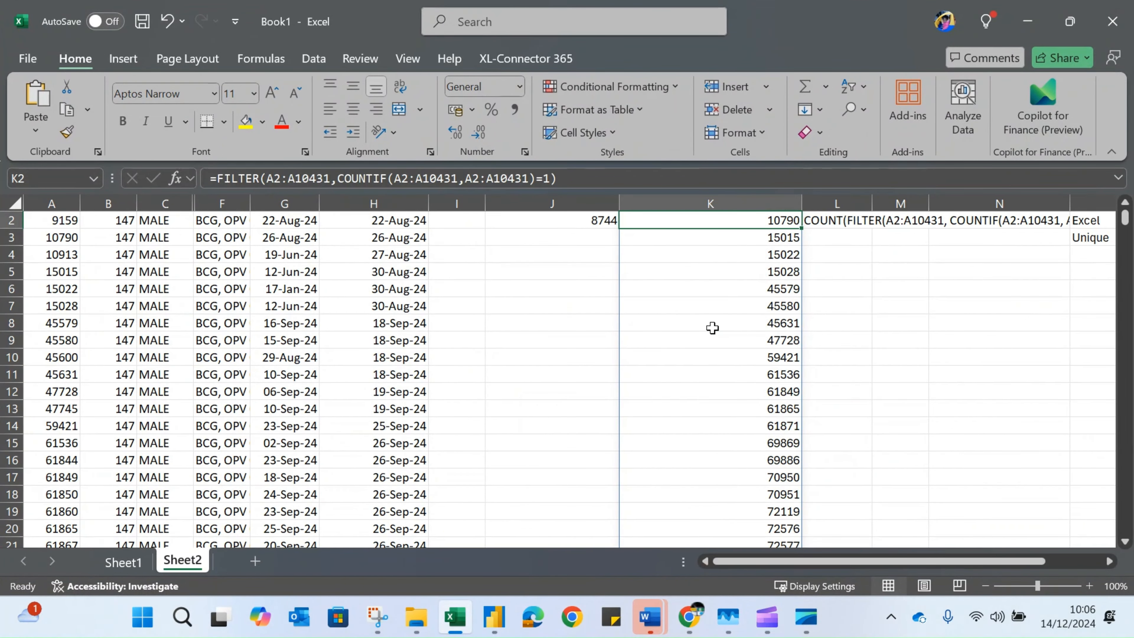
{"action": "left_click", "coordinate": [218, 181]}
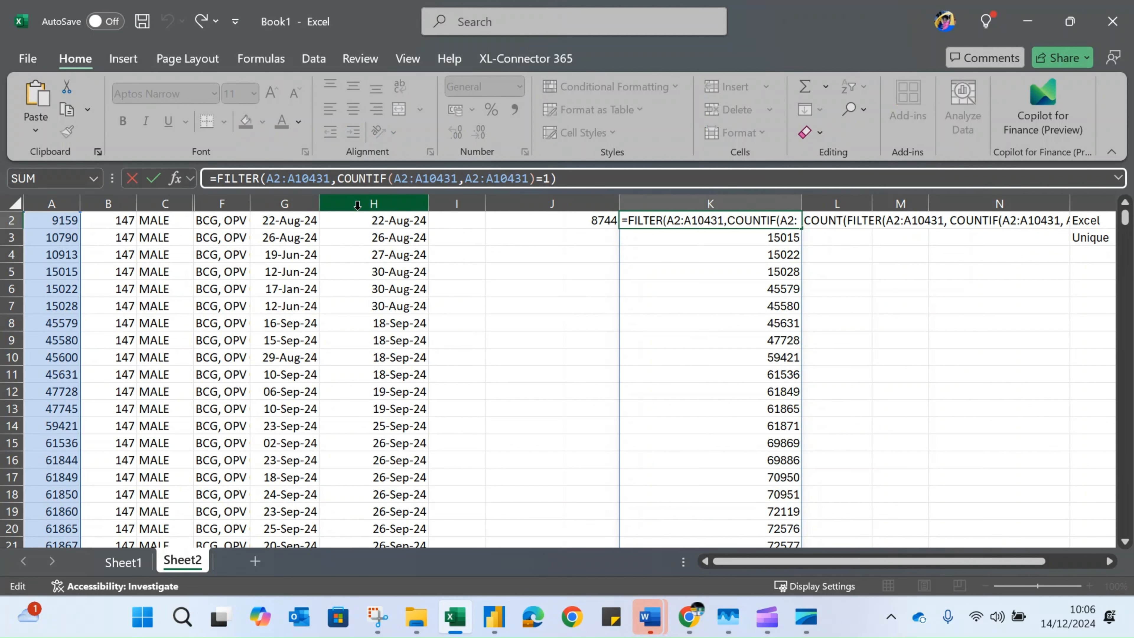
{"action": "type", "text": "count"}
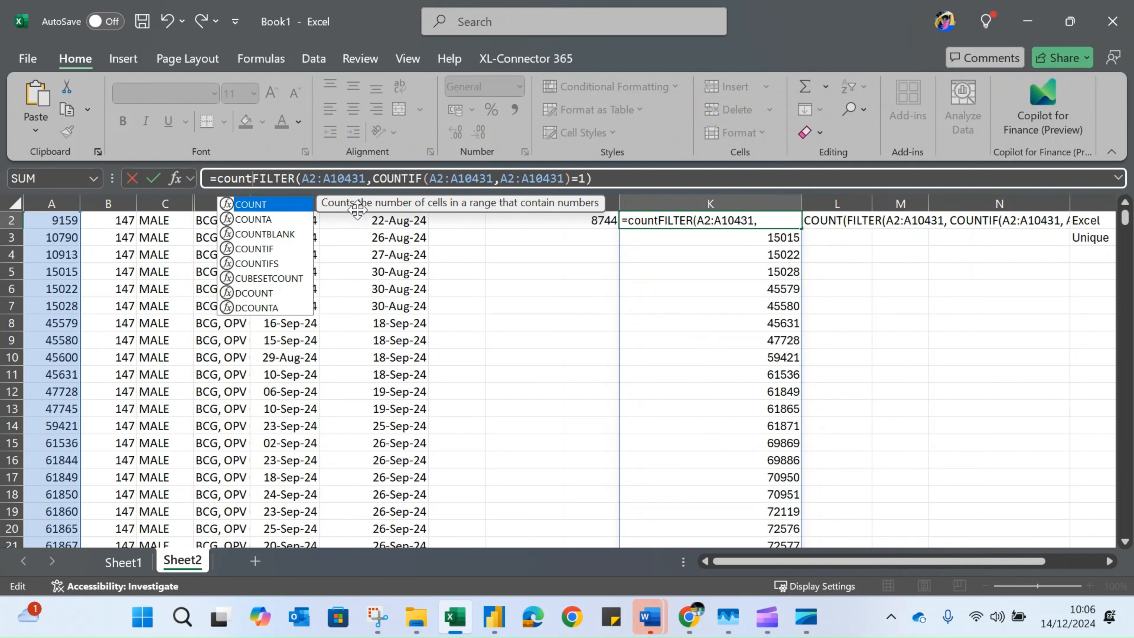
{"action": "key", "text": "Tab"}
{"action": "left_click", "coordinate": [646, 178]}
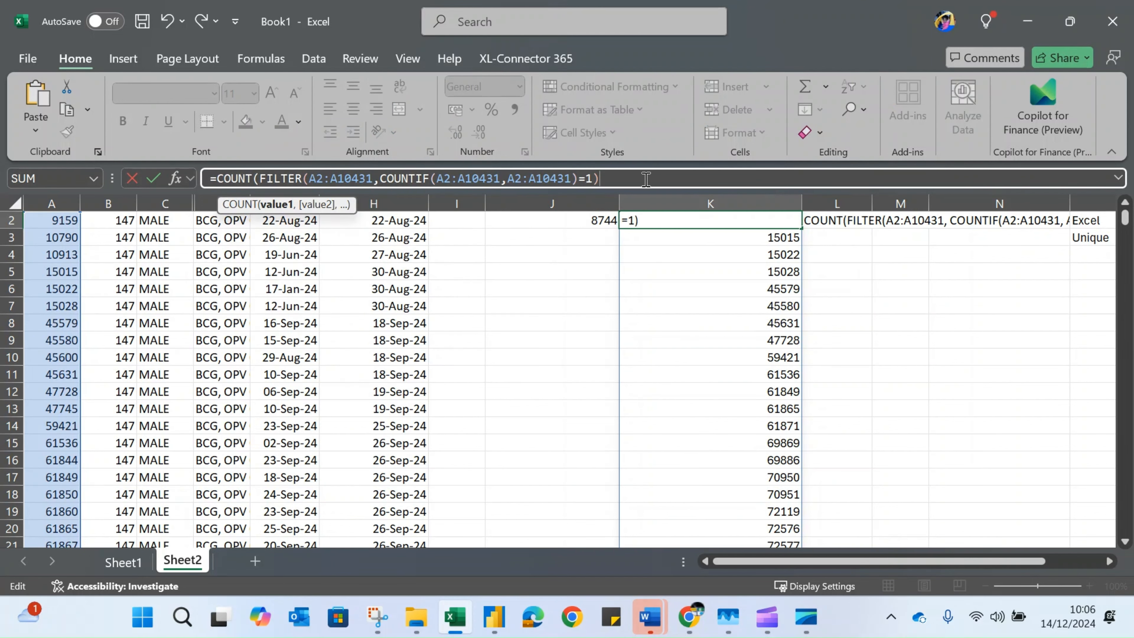
{"action": "type", "text": ")"}
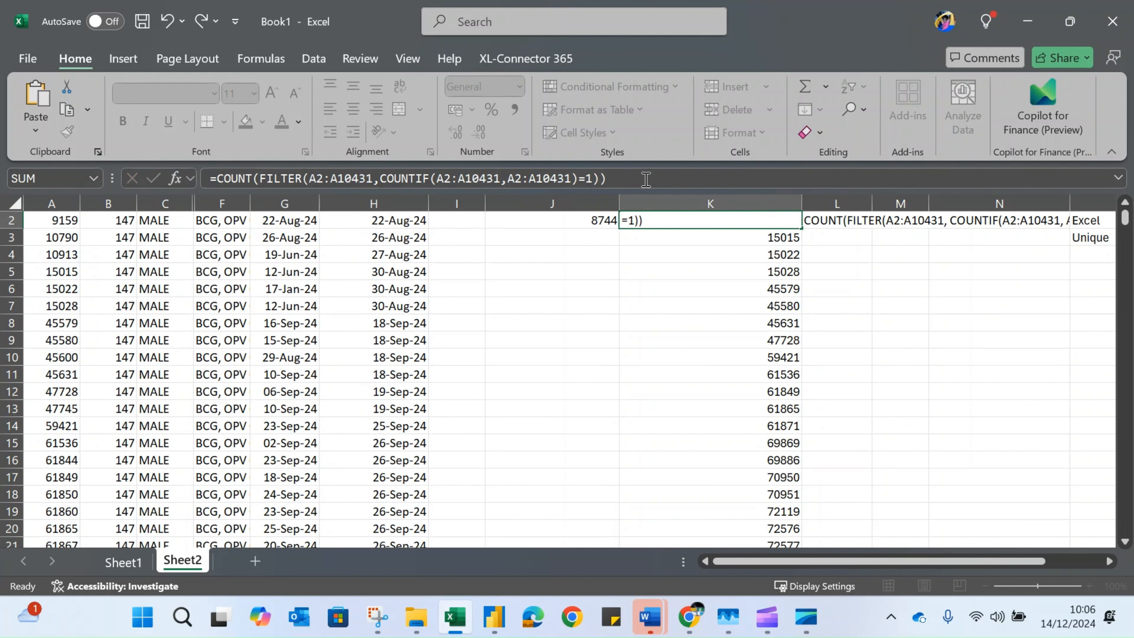
{"action": "key", "text": "Return"}
{"action": "left_click", "coordinate": [824, 322]}
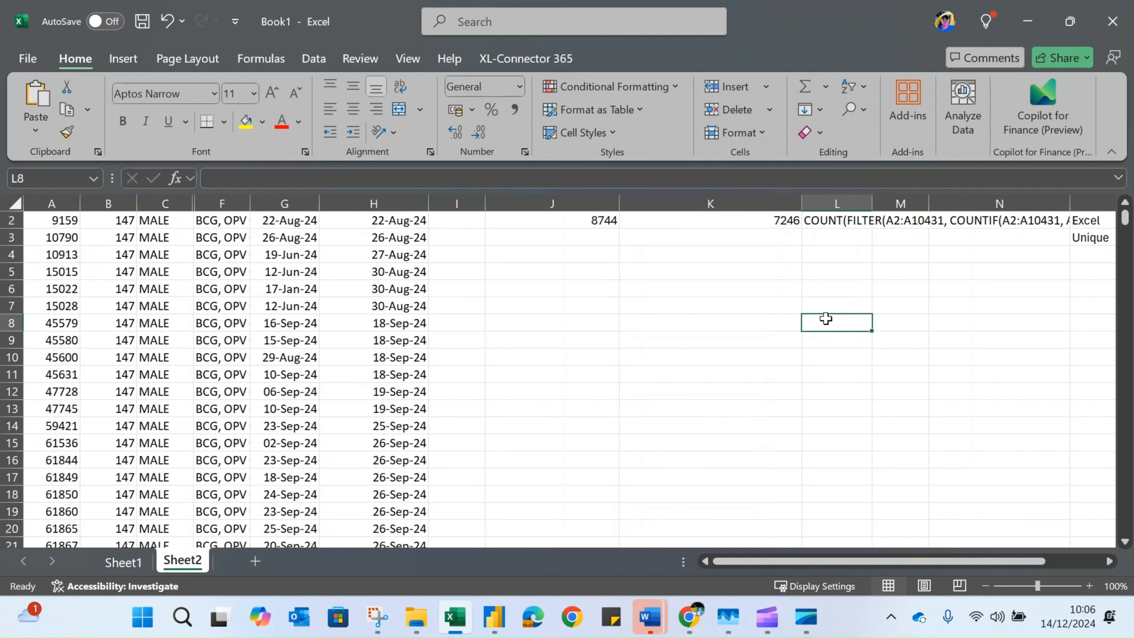